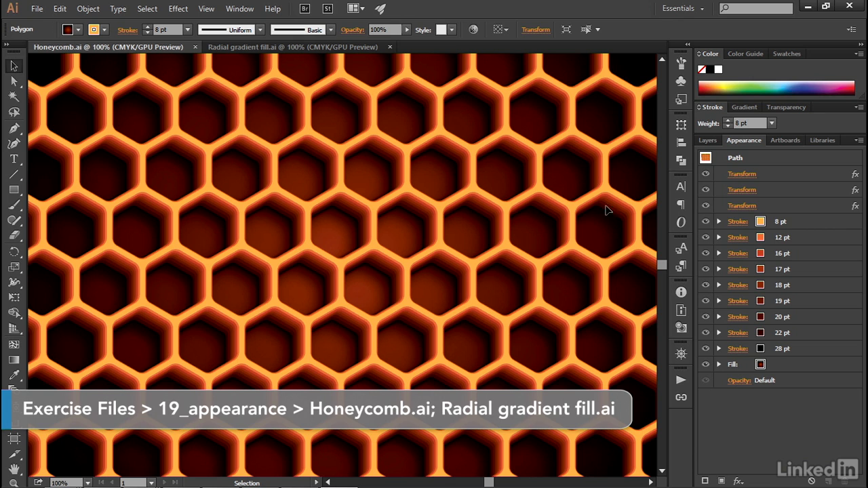
Inspect the contents of the 8 pt stroke in Honeycomb.ai, and switch to the Radial gradient fill.ai document
click(836, 223)
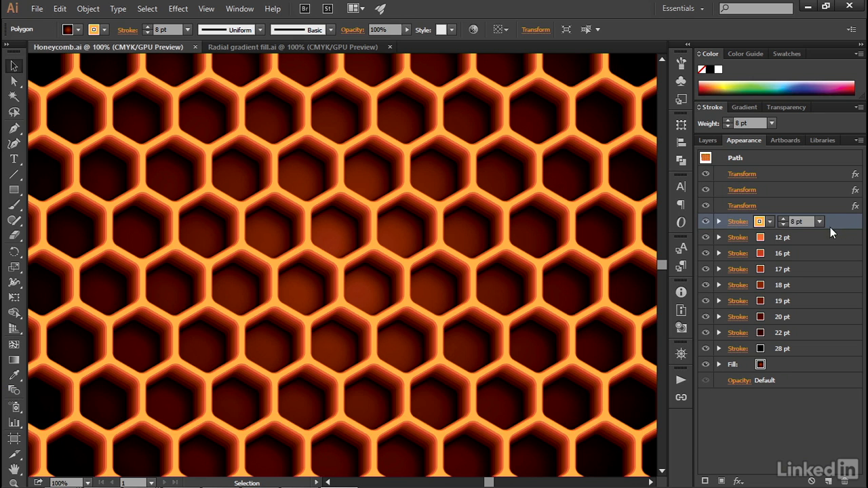
click(719, 221)
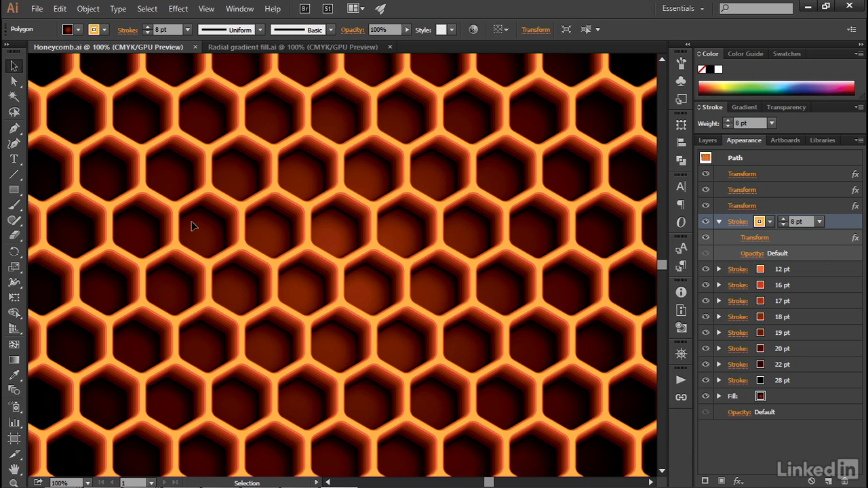
key(ctrl+Tab)
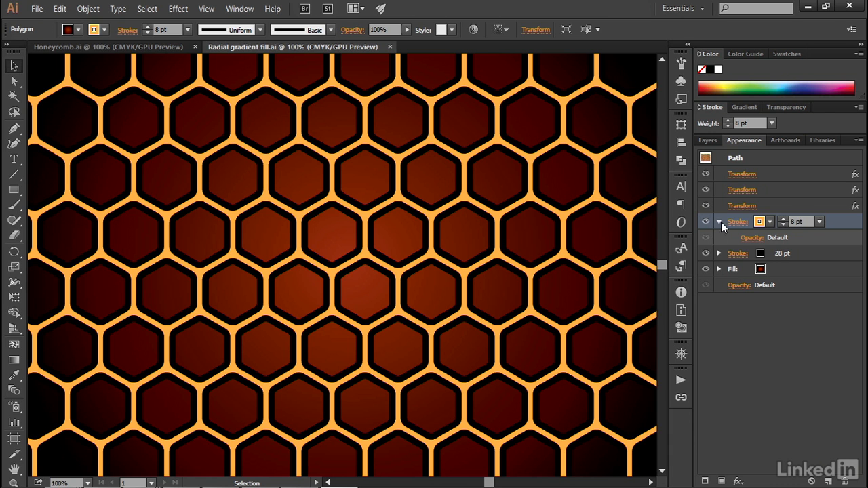
Add a Transform effect to the 8 pt orange stroke with preview on, moving it 14 pt horizontally and 14 pt vertically
click(738, 481)
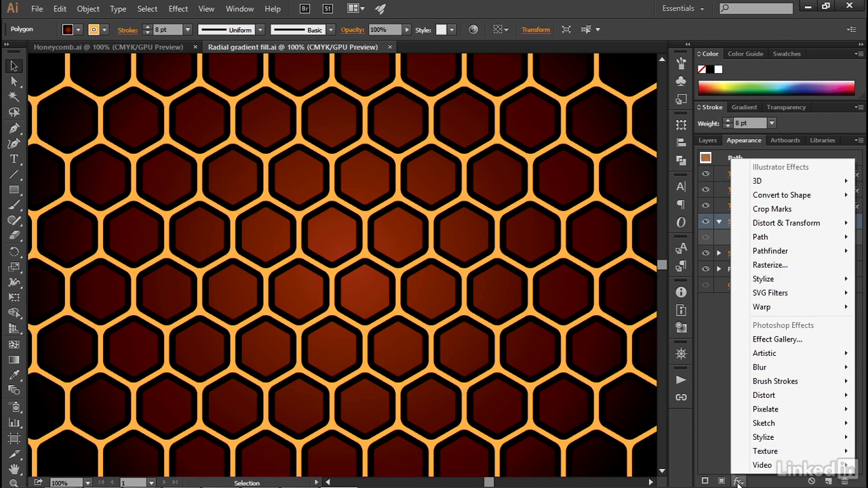
mouse_move(748, 228)
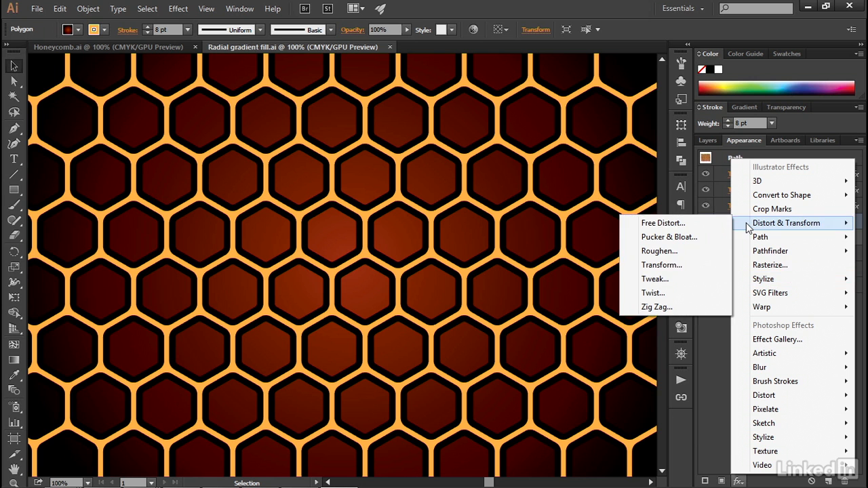
click(704, 274)
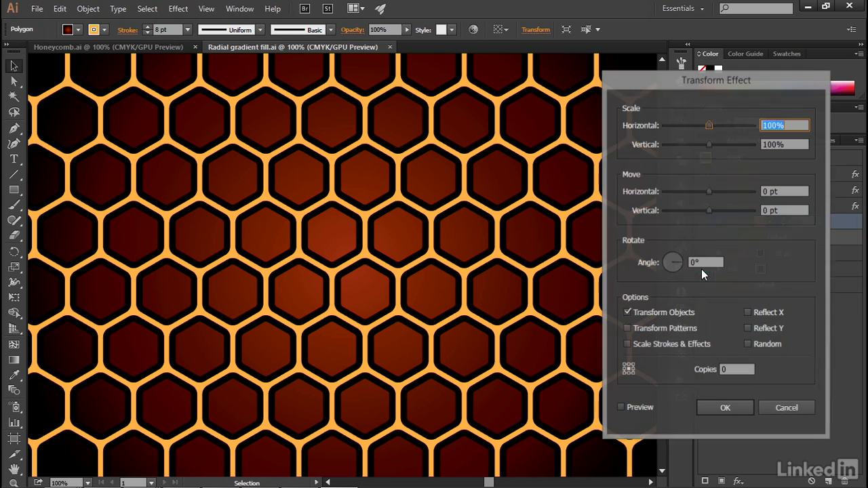
click(620, 408)
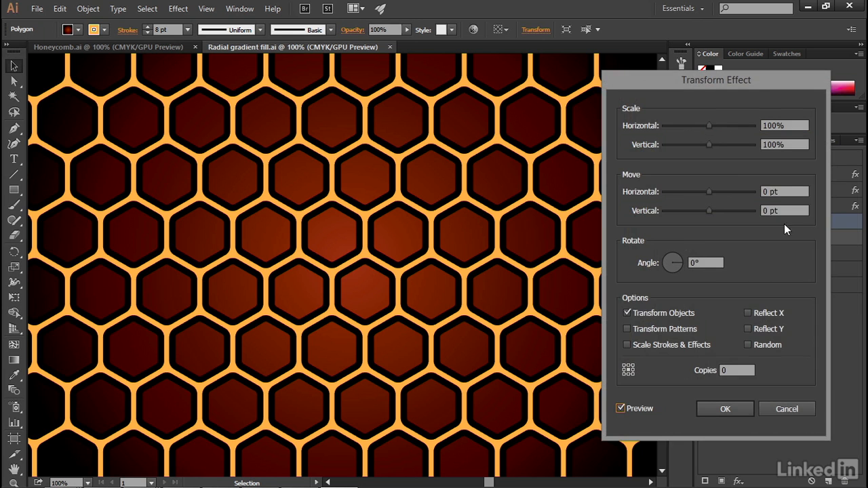
click(789, 193)
text(14)
key(Tab)
text(14)
key(Tab)
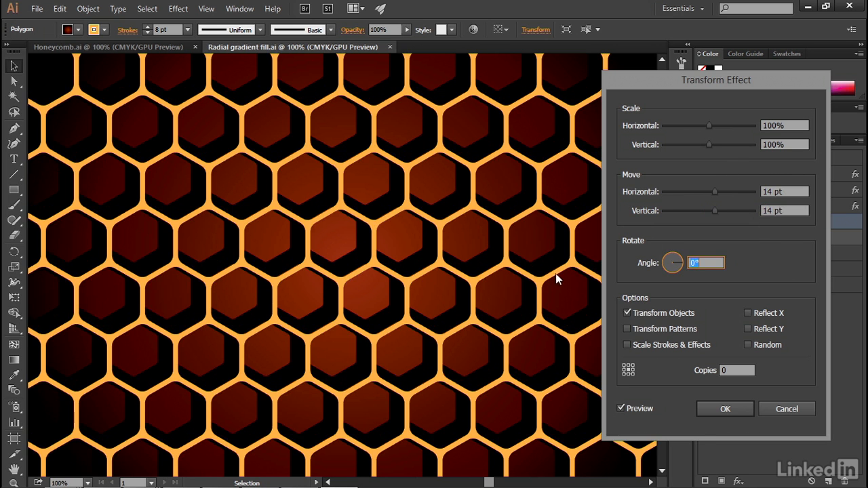
Set the effect's vertical move to -14 pt and apply the Transform effect
click(763, 211)
text(-)
key(Tab)
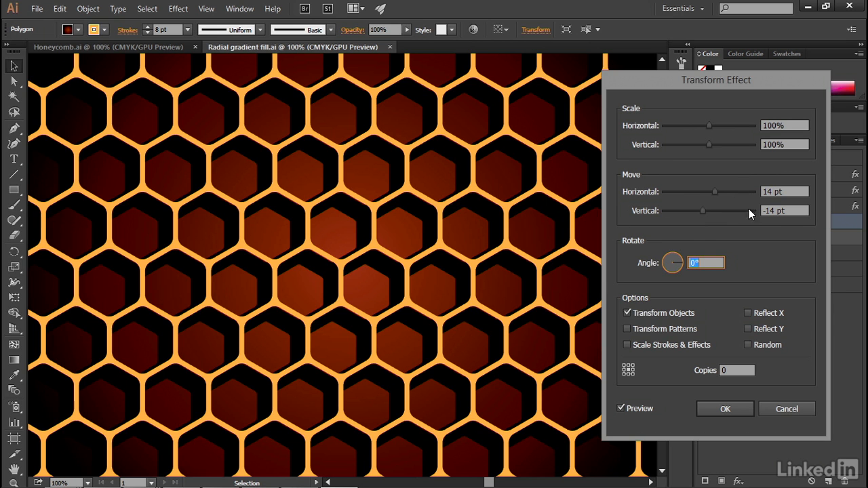
click(741, 410)
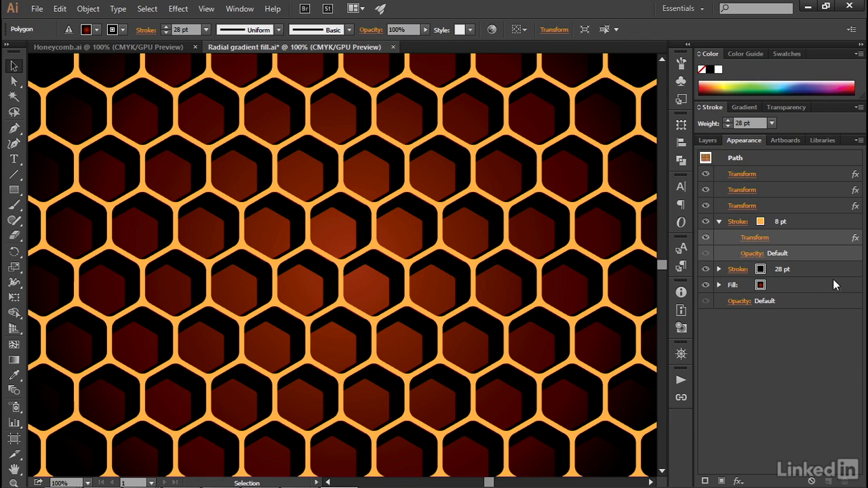
Duplicate the 8 pt orange stroke, collapse the upper one, and expand and select the lower one
click(829, 221)
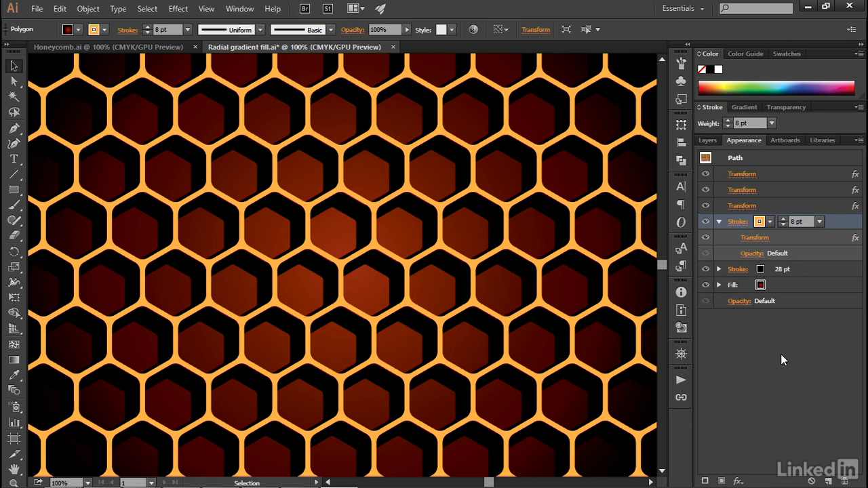
click(828, 481)
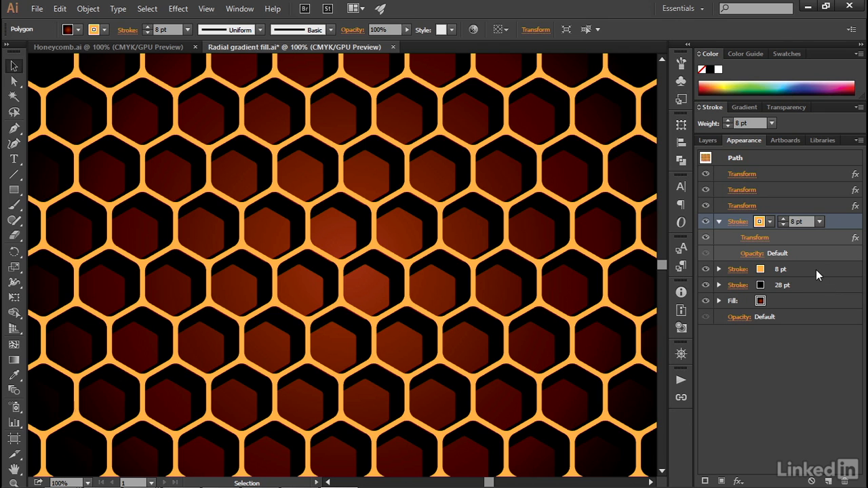
click(718, 222)
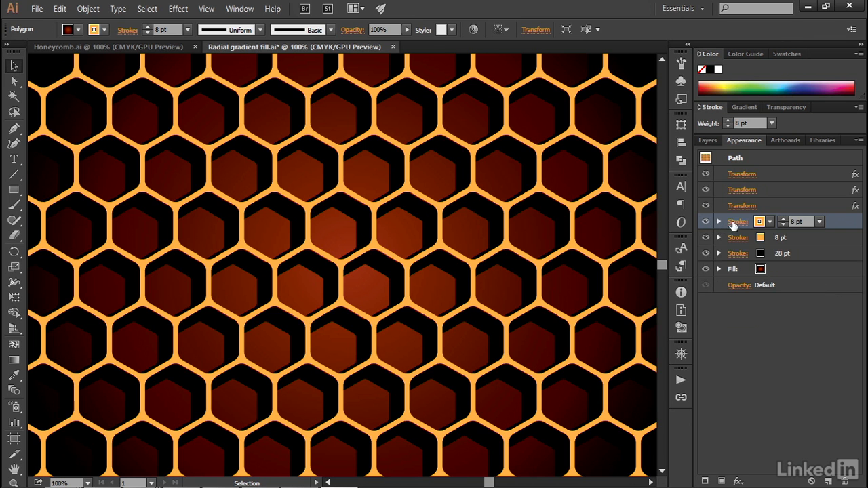
click(718, 237)
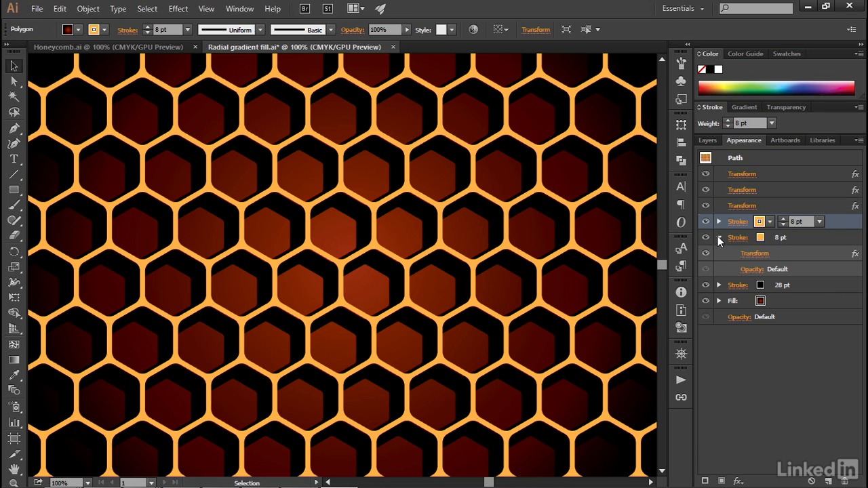
click(837, 239)
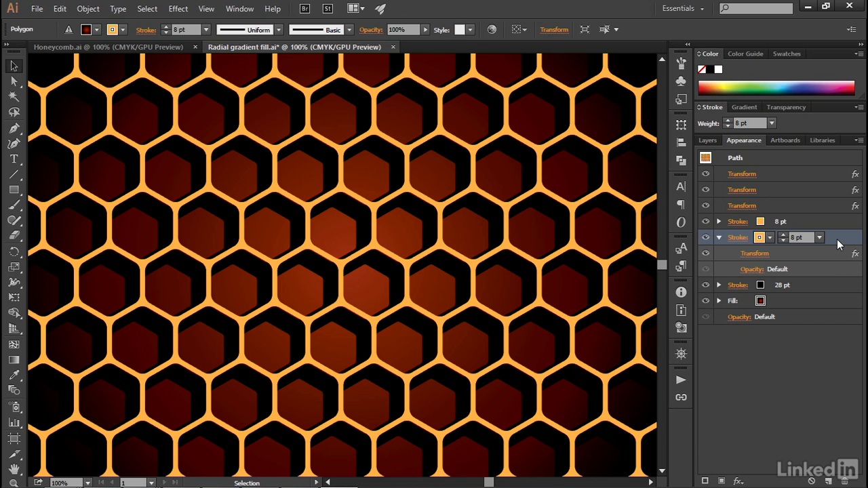
Set the lower 8 pt stroke's color to 70% magenta and 90% yellow
shift+click(759, 238)
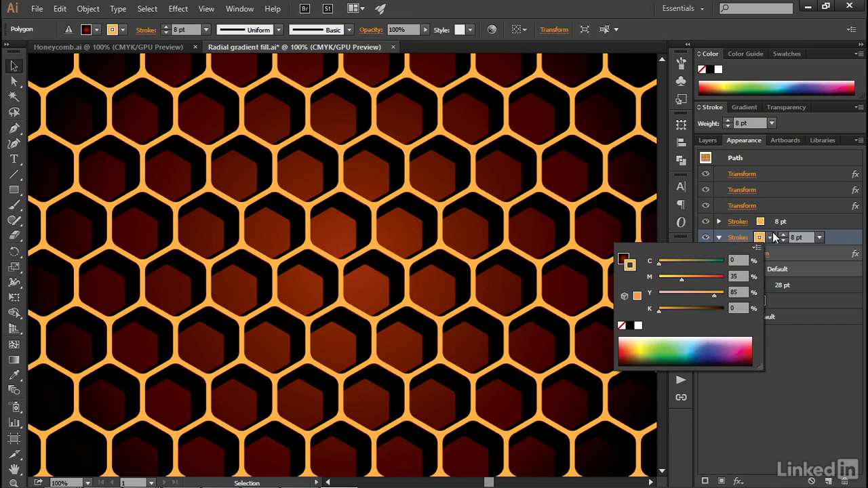
click(739, 276)
text(70)
key(Tab)
text(90)
key(Return)
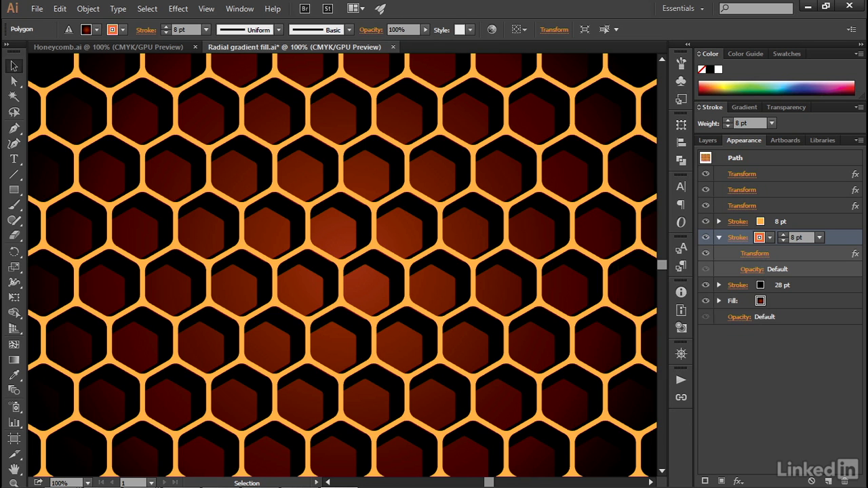
Set the weight of the darker orange stroke to 12 pt
click(807, 237)
text(12)
key(Return)
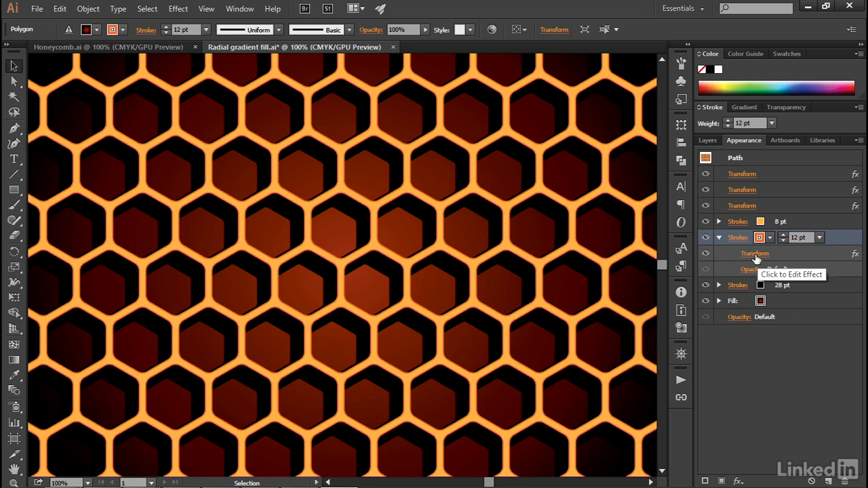
Edit the 12 pt stroke's Transform effect to move 13 pt horizontally and -13 pt vertically, with preview on
key(ctrl+=)
key(ctrl+=)
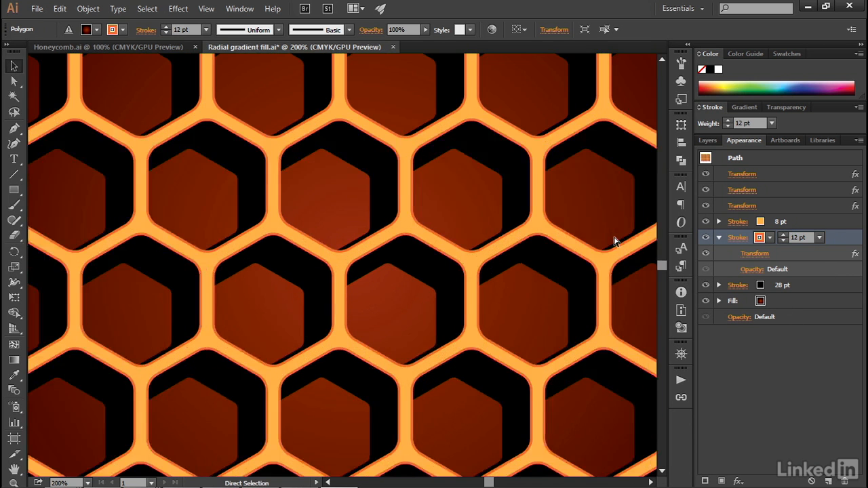
key(ctrl+=)
drag(465, 151, 449, 227)
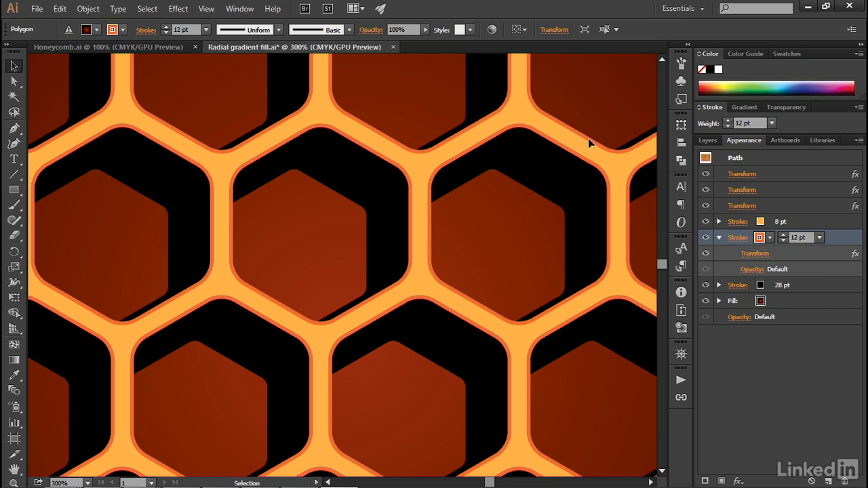
click(752, 253)
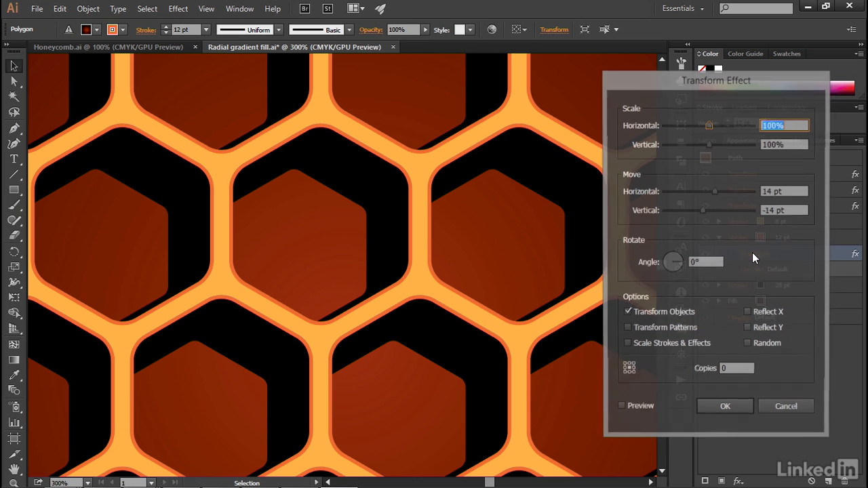
click(801, 192)
key(Down)
key(Tab)
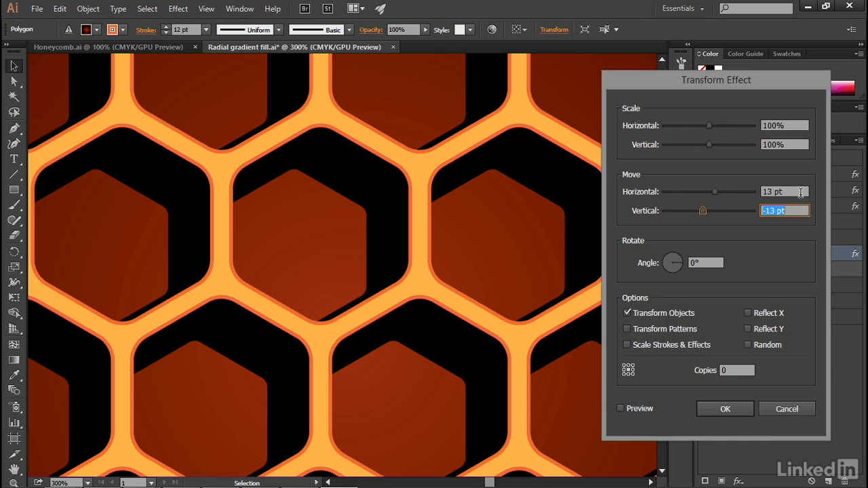
click(794, 210)
click(637, 408)
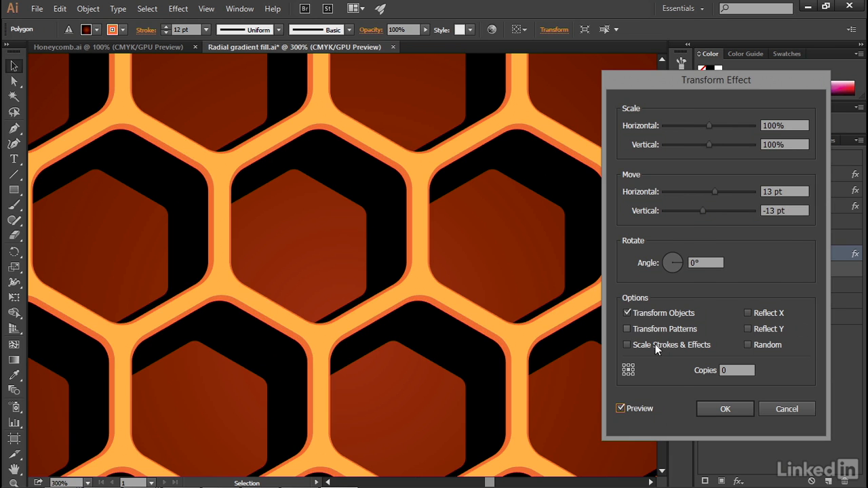
key(Return)
Duplicate the 12 pt stroke, collapse the upper one, and expand and select the lower one
click(827, 237)
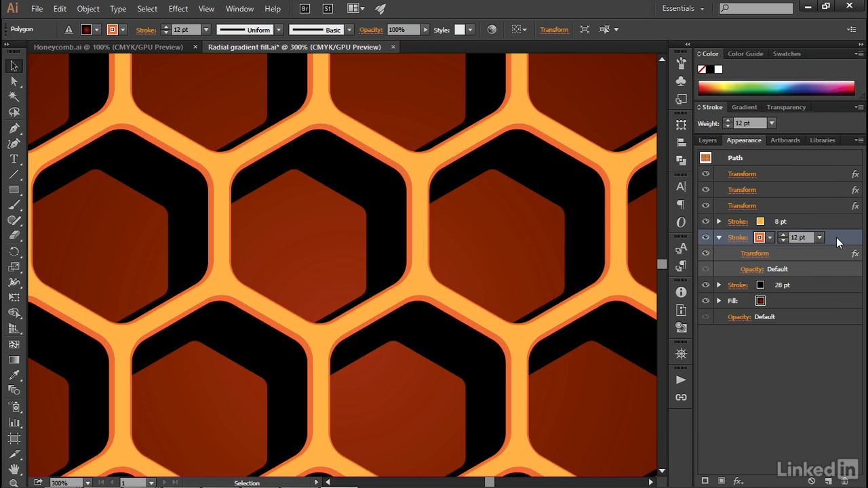
click(829, 480)
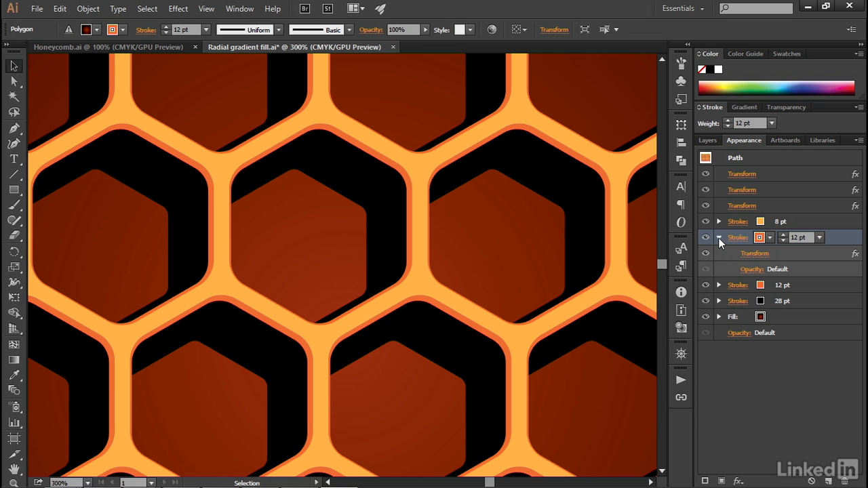
click(719, 238)
click(719, 253)
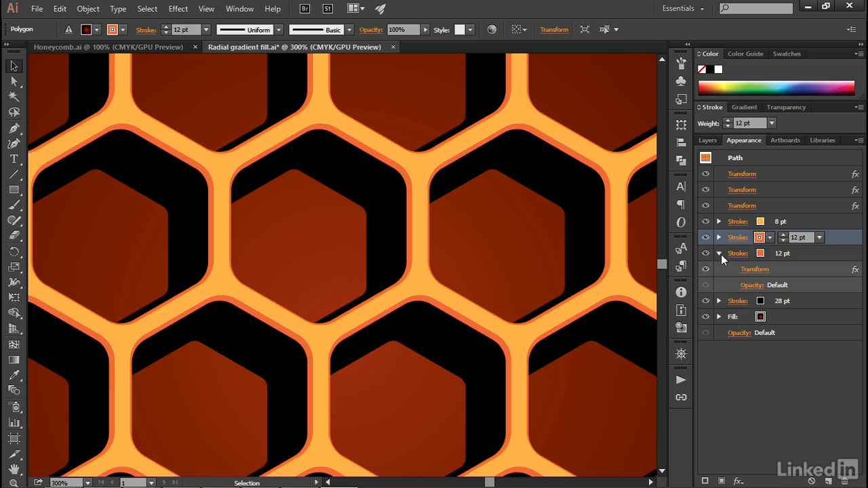
click(769, 255)
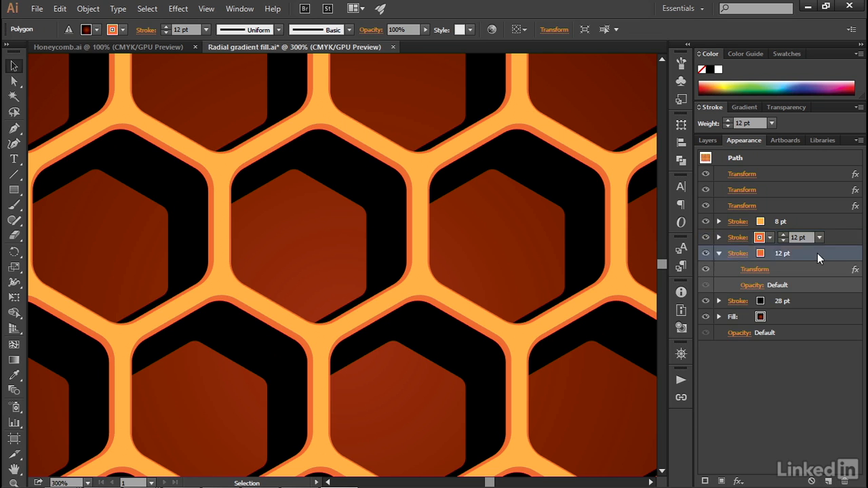
Set the lower 12 pt stroke's color to 85% magenta, 100% yellow and 15% black
shift+click(757, 253)
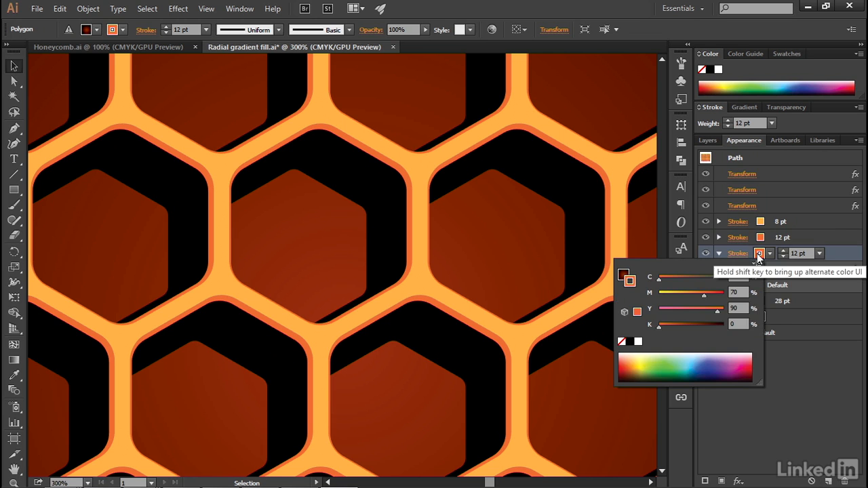
click(738, 292)
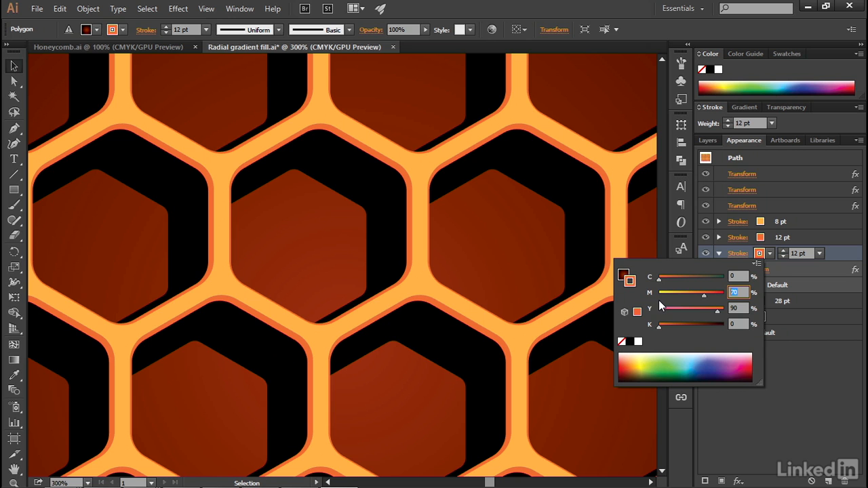
text(85)
key(Tab)
text(100)
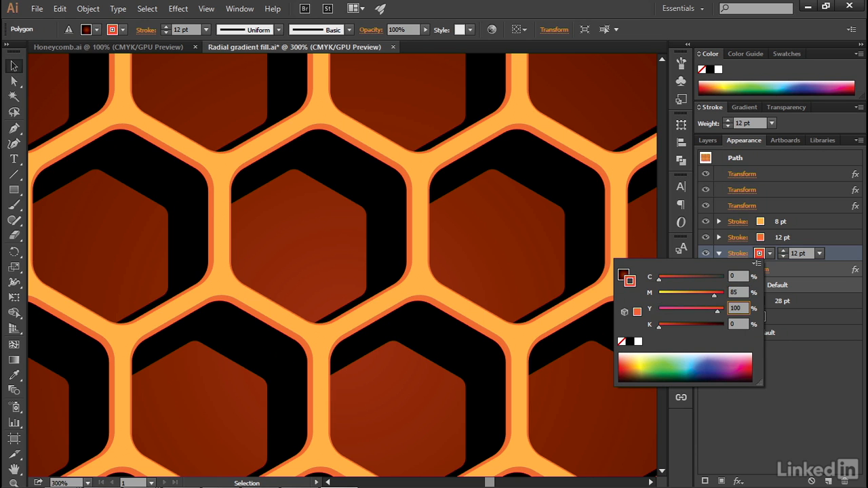
key(Tab)
text(15)
key(Tab)
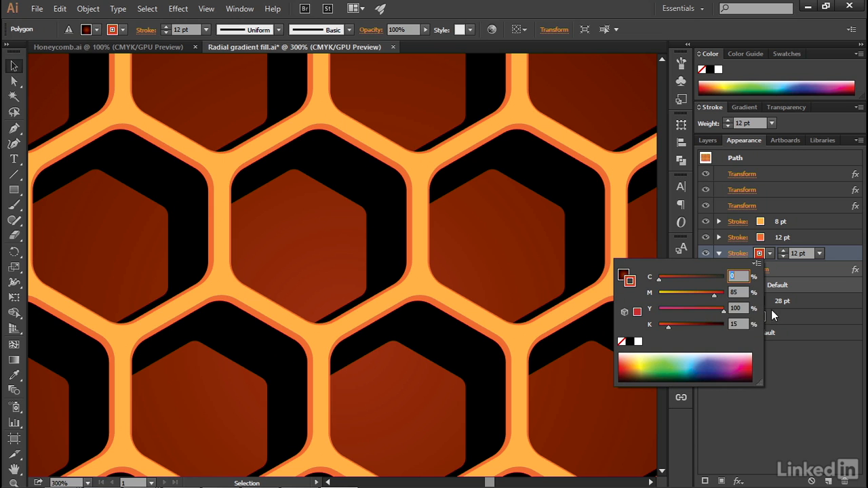
Set the weight of the new red stroke to 16 pt
click(810, 253)
text(16)
key(Return)
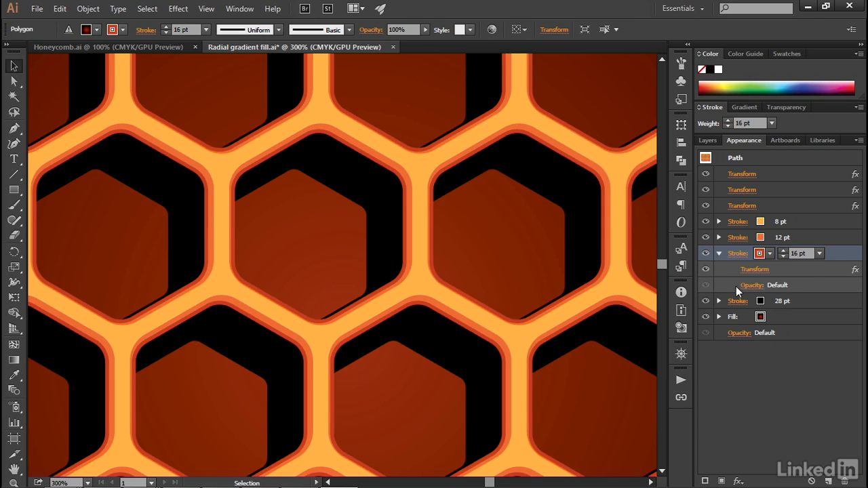
Edit the 16 pt stroke's Transform effect to move 12 pt horizontally and -12 pt vertically, with preview on
click(744, 269)
click(637, 409)
click(798, 190)
key(Down)
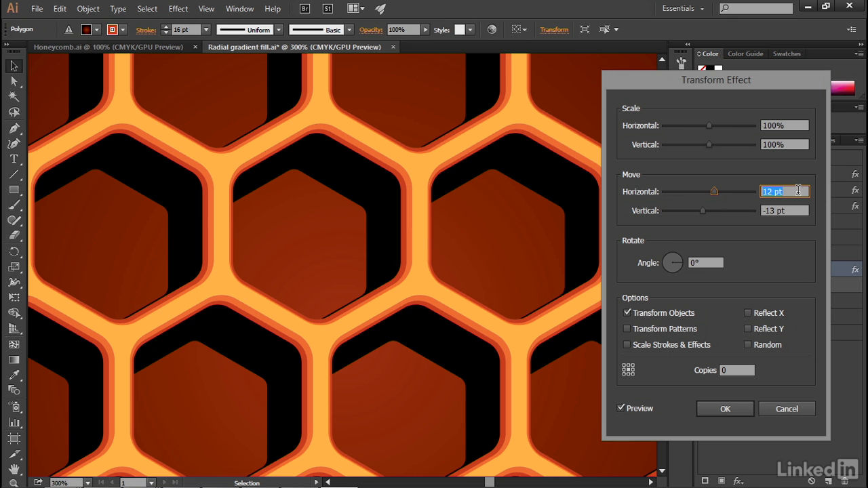
key(Tab)
key(Up)
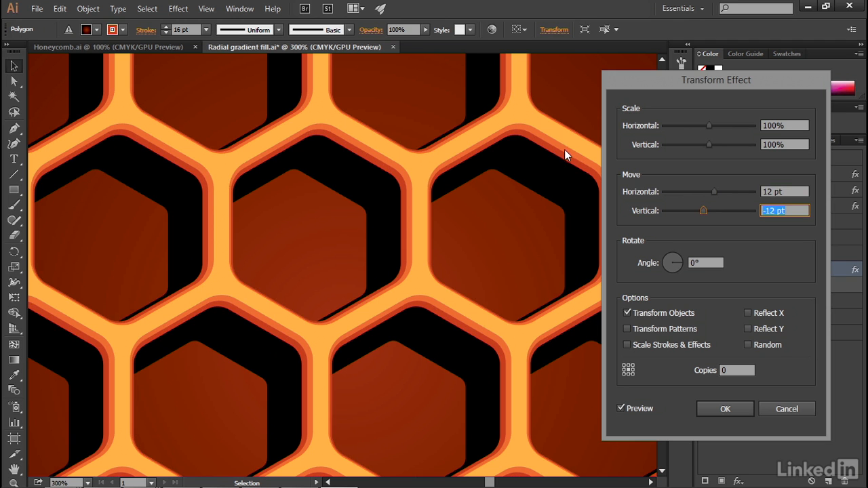
click(712, 413)
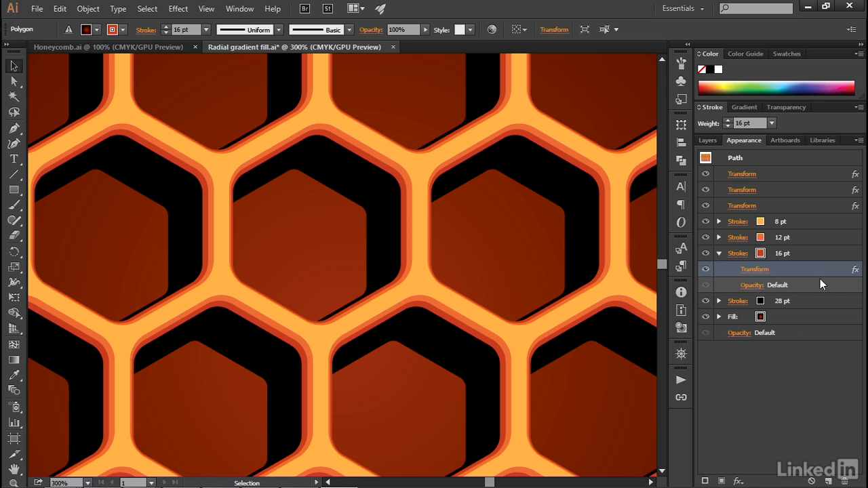
Duplicate the 16 pt stroke, collapse the upper copy, and expand and select the lower one
click(817, 253)
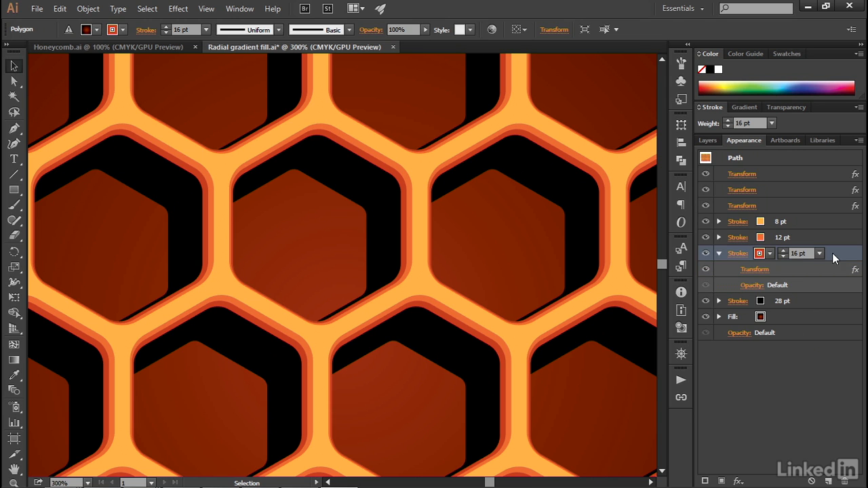
click(828, 481)
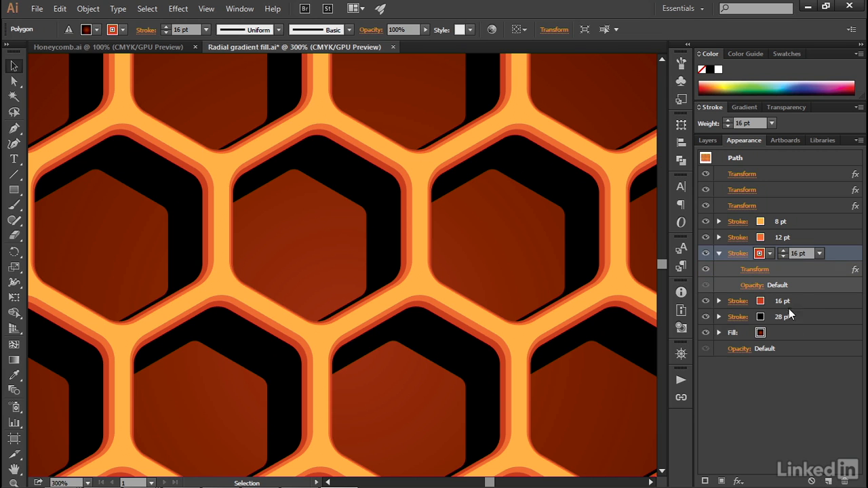
click(719, 253)
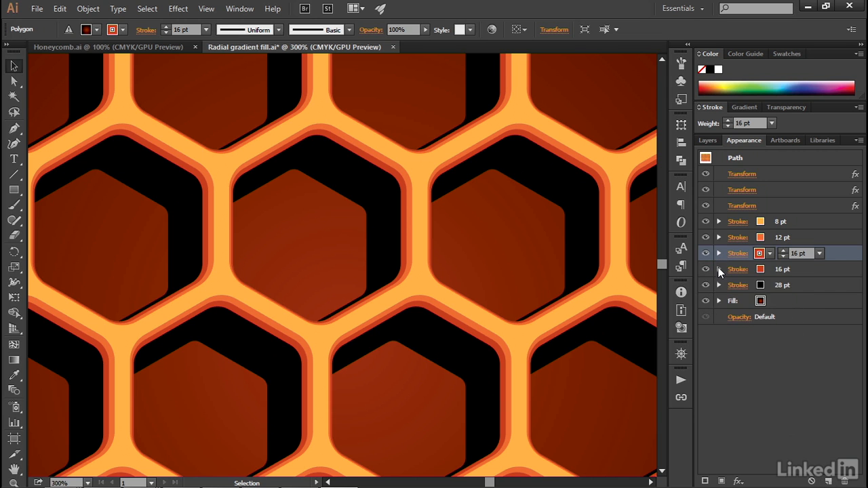
click(719, 269)
click(825, 273)
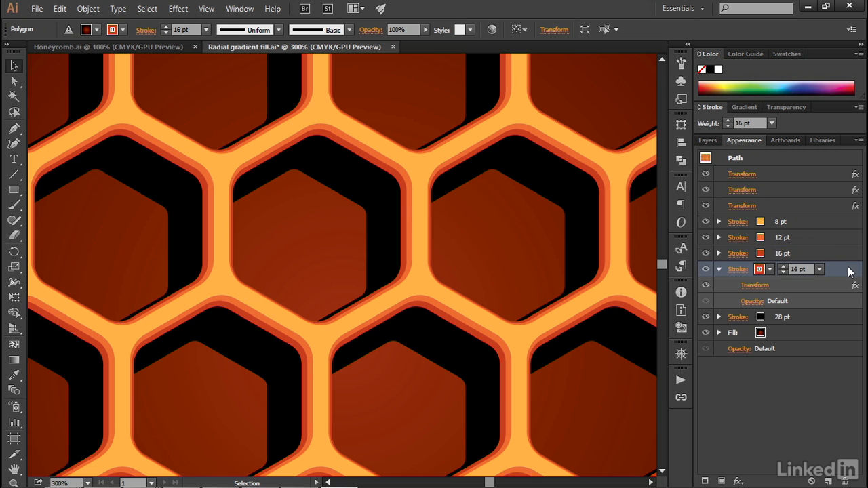
Set the lower 16 pt stroke's black component to 35% and its weight to 17 pt
shift+click(760, 267)
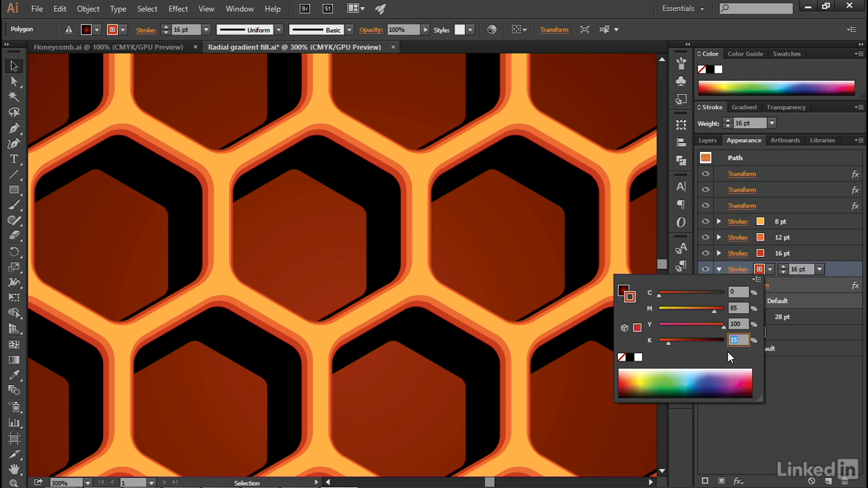
text(35)
key(Tab)
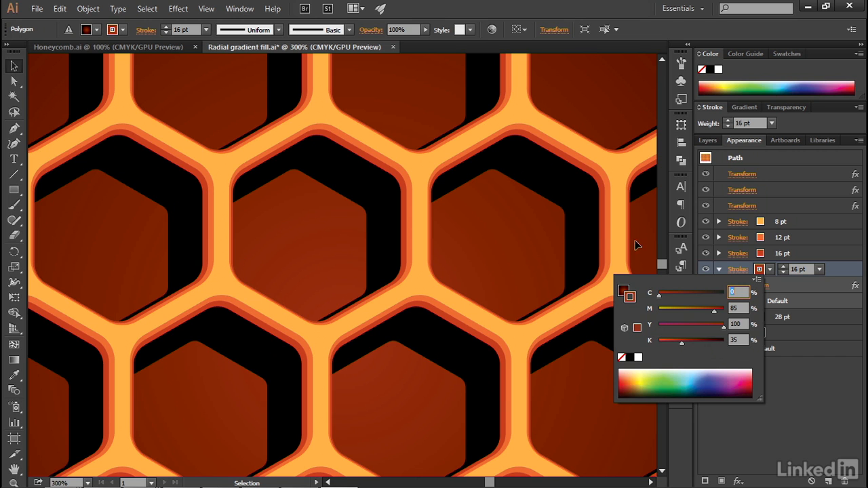
click(807, 268)
key(Up)
Edit the 17 pt stroke's Transform effect to move 10 pt horizontally and -10 pt vertically, with preview on
click(755, 286)
click(790, 192)
key(Down)
key(Down)
click(786, 210)
key(Up)
key(Up)
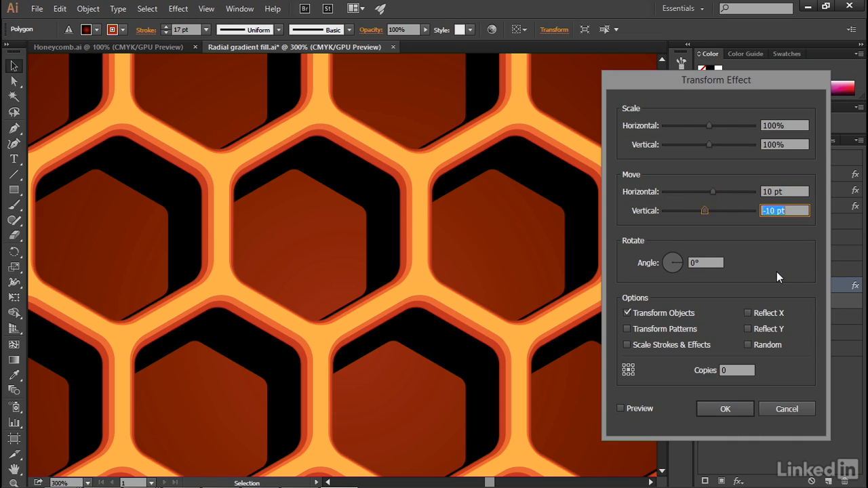
click(632, 409)
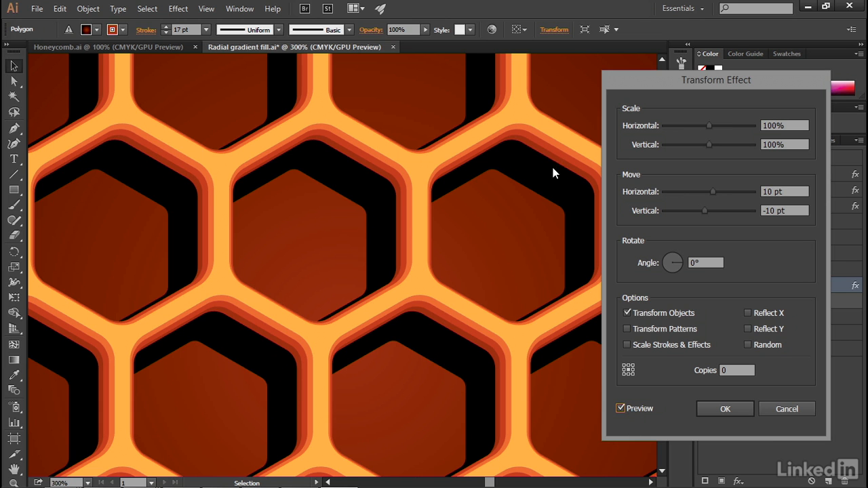
click(737, 407)
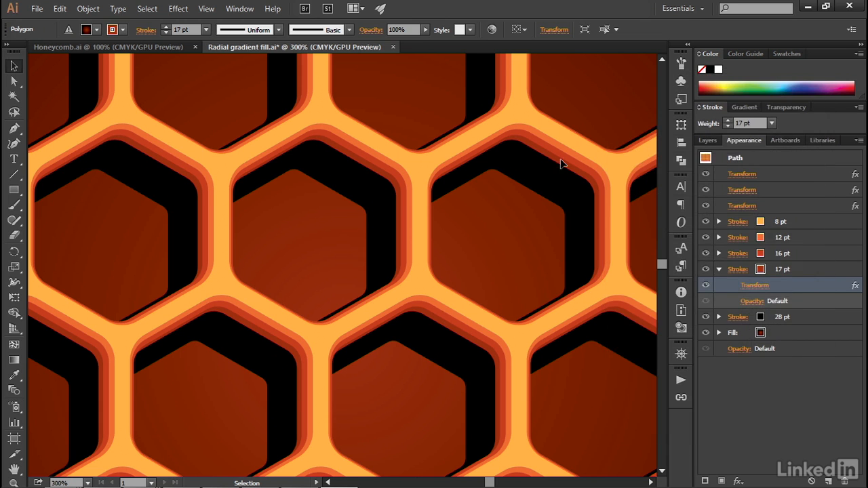
Duplicate the 17 pt stroke, collapse the upper copy, and expand and select the lower one
click(831, 269)
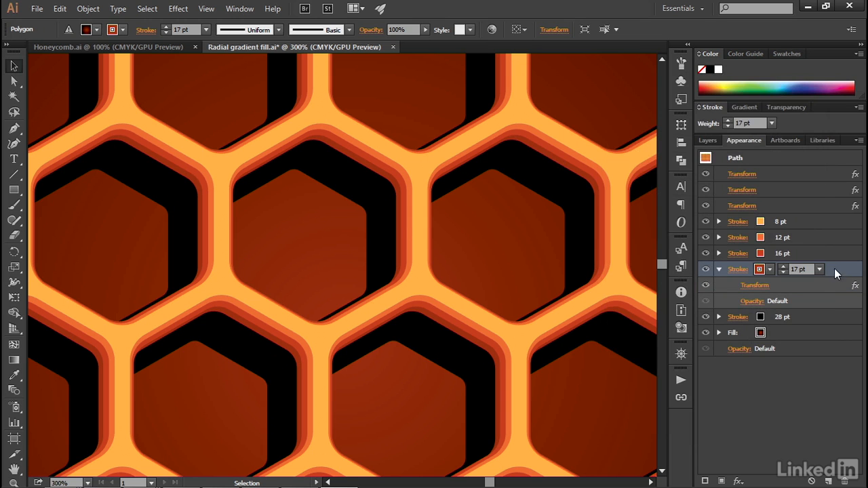
click(829, 482)
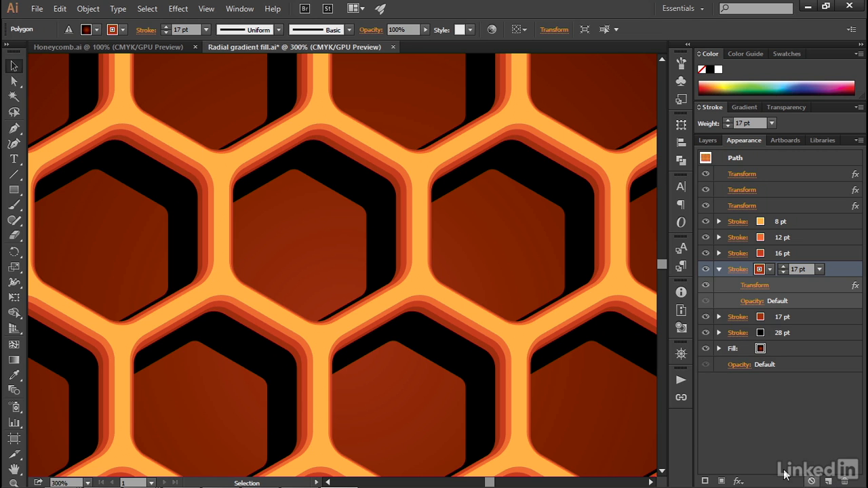
click(719, 269)
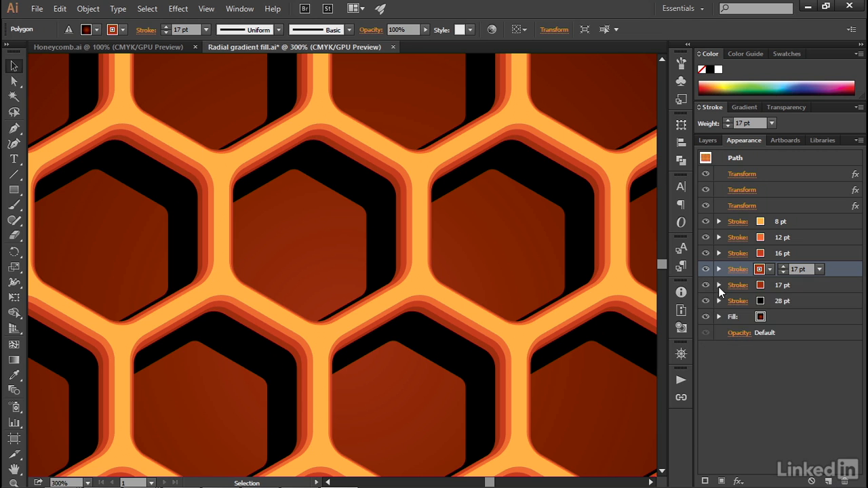
click(719, 286)
click(760, 286)
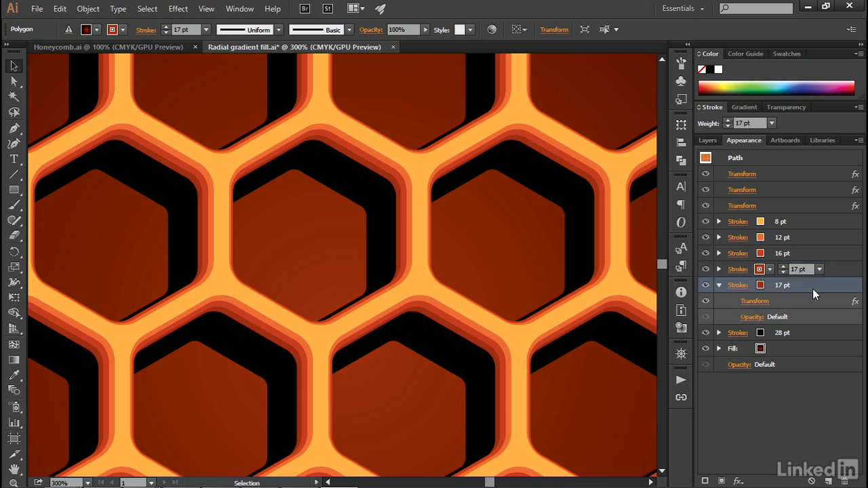
Set the lower 17 pt stroke's black component to 50% and its weight to 18 pt
click(762, 284)
double_click(736, 356)
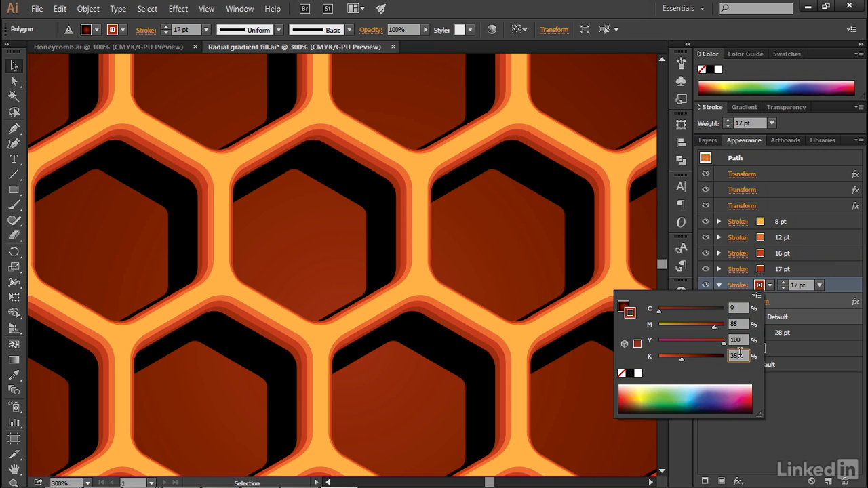
text(50)
key(Return)
click(811, 284)
key(Up)
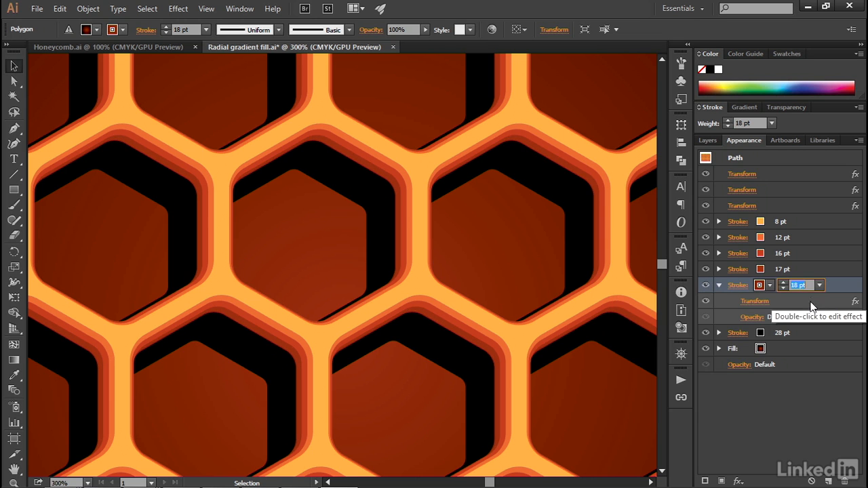
Edit the 18 pt stroke's Transform effect to move 8 pt horizontally and -8 pt vertically, with preview on
click(751, 302)
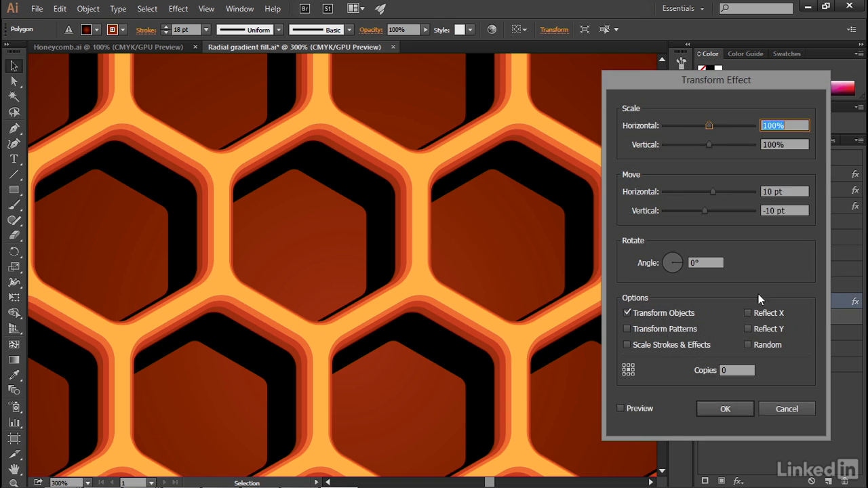
click(793, 192)
key(Down)
key(Tab)
key(Up)
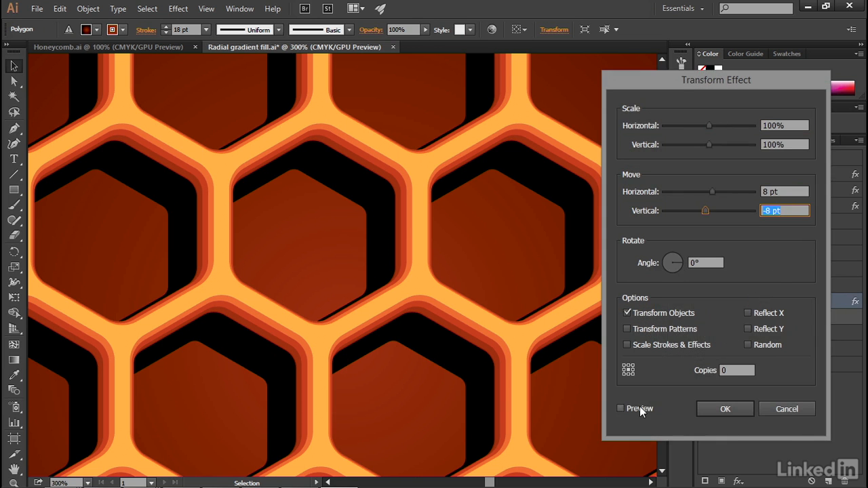
click(640, 409)
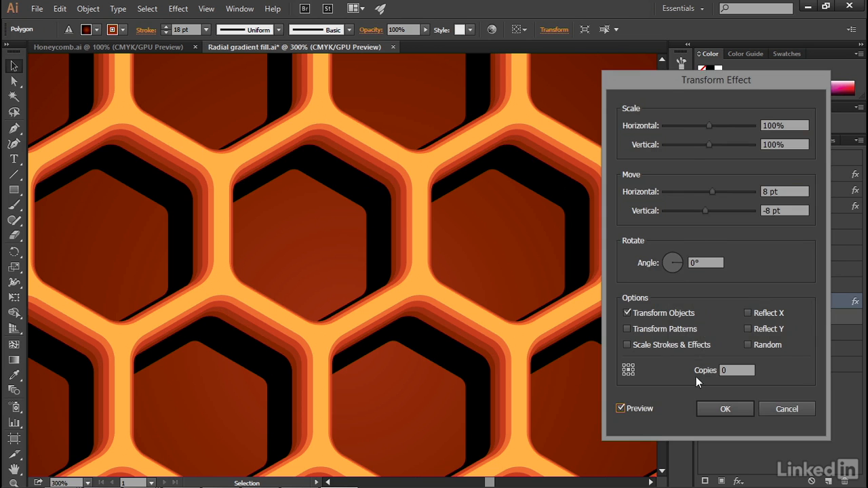
click(725, 409)
Duplicate the 18 pt stroke, collapse the upper copy, and expand and select the lower one
click(826, 288)
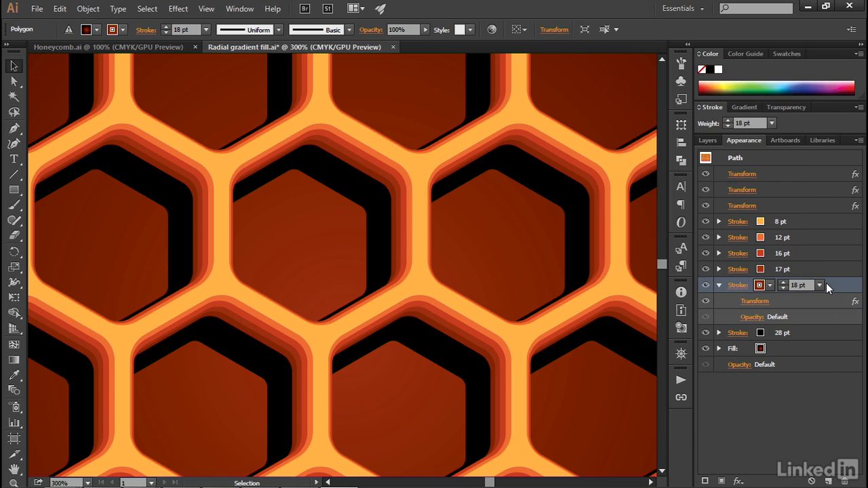
click(829, 480)
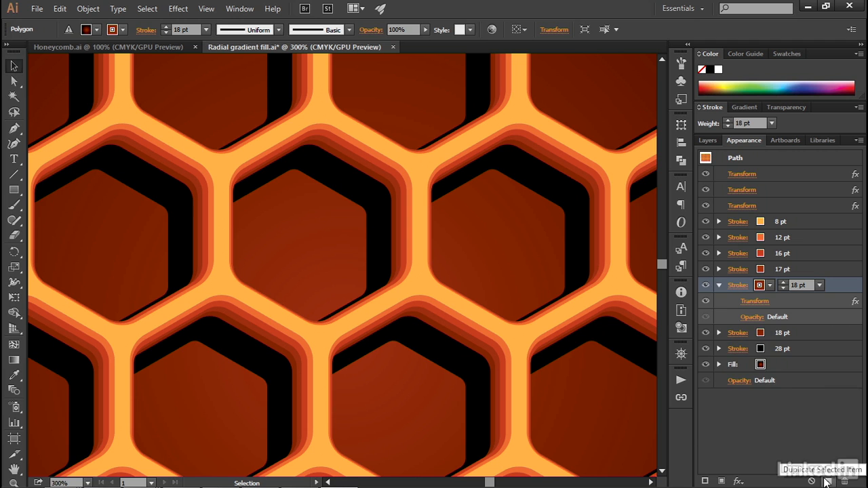
click(719, 285)
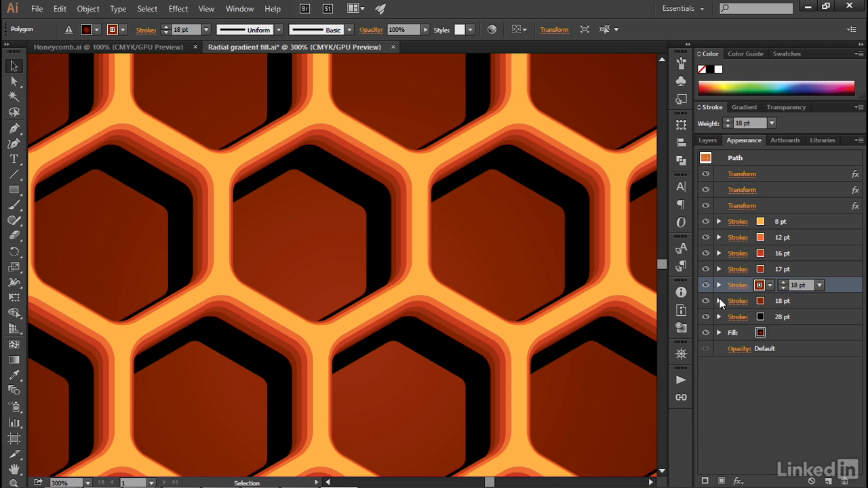
click(719, 300)
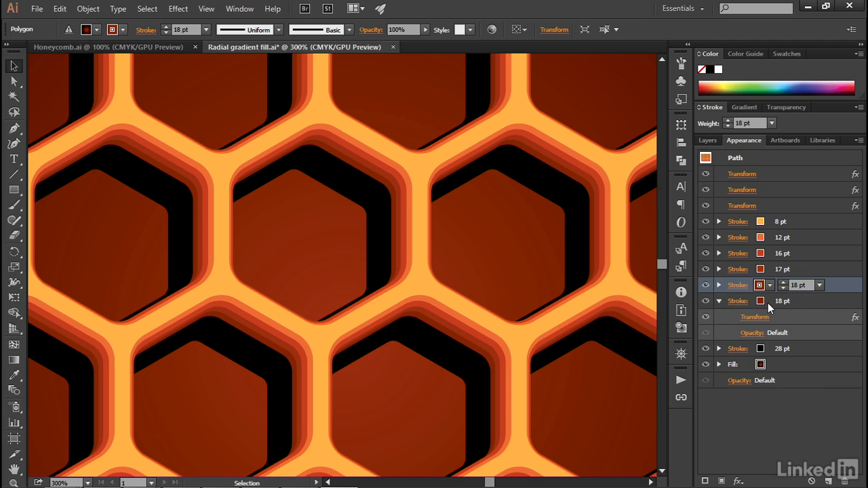
click(762, 302)
Set the lower 18 pt stroke's black component to 65% and its weight to 19 pt
shift+click(761, 302)
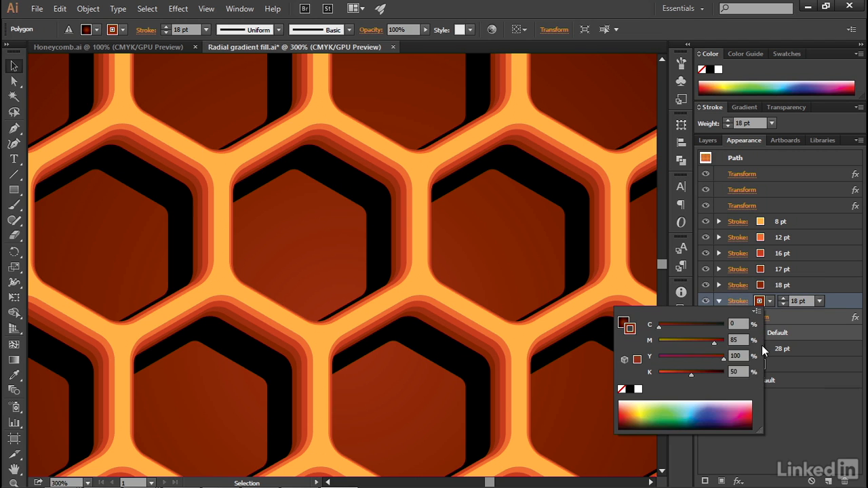
drag(750, 372, 726, 373)
text(65)
key(Return)
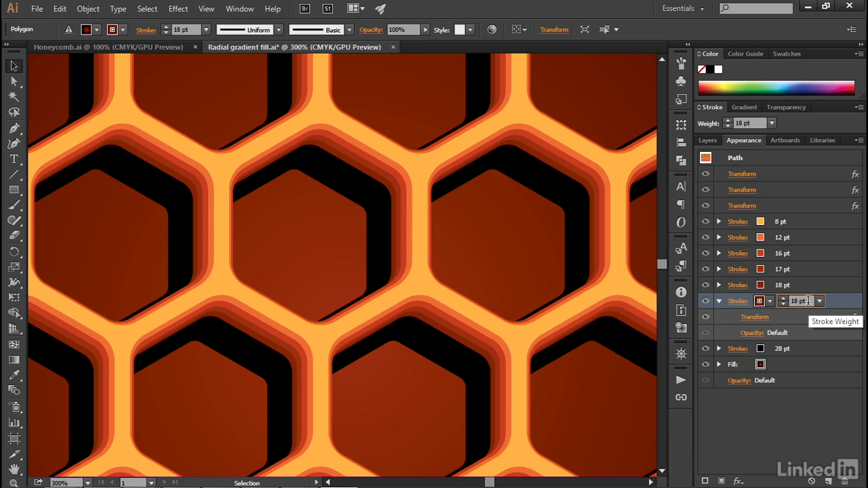
key(Up)
Edit the 19 pt stroke's Transform effect to move 6 pt horizontally and -6 pt vertically, with preview on
click(754, 316)
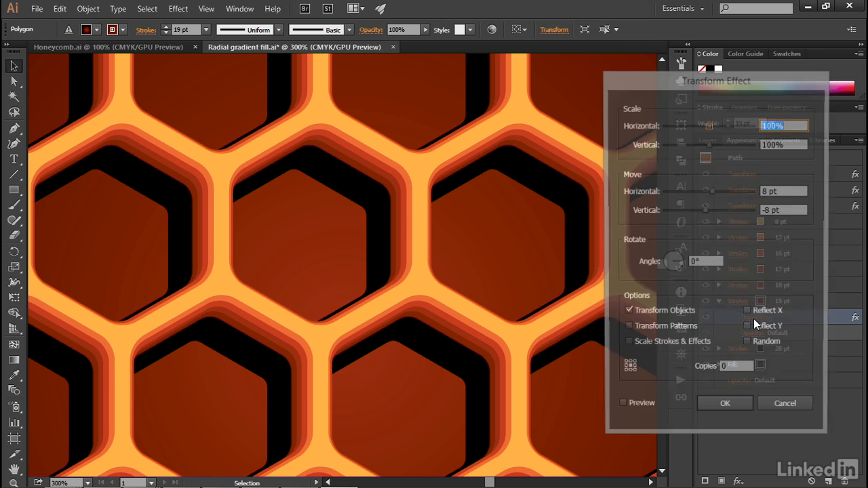
click(784, 191)
key(Down)
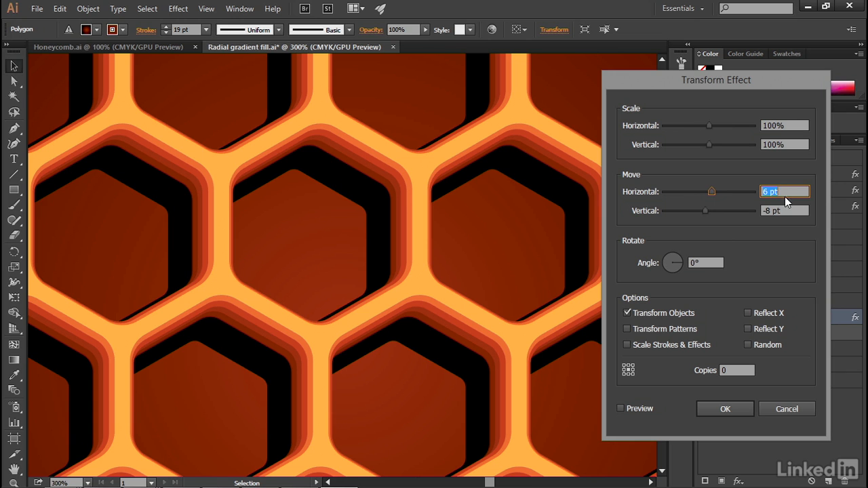
click(783, 210)
key(Up)
click(636, 409)
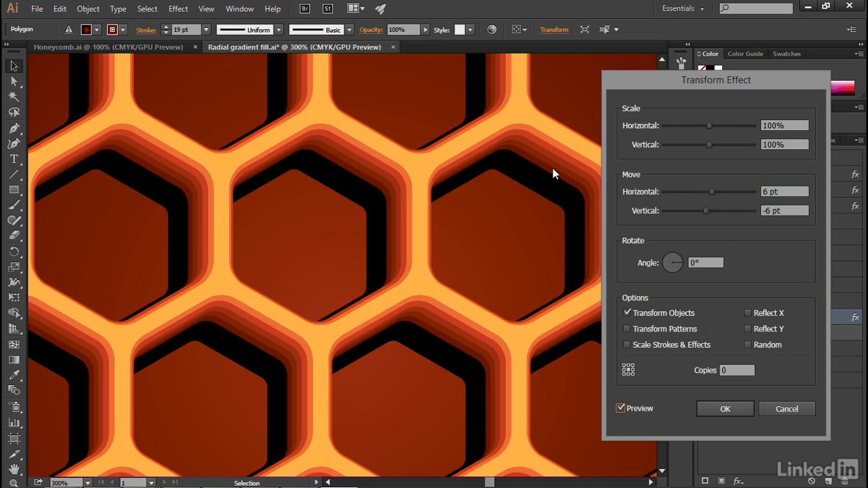
click(741, 411)
Duplicate the 19 pt stroke, collapse the upper copy, and expand and select the lower one
click(836, 302)
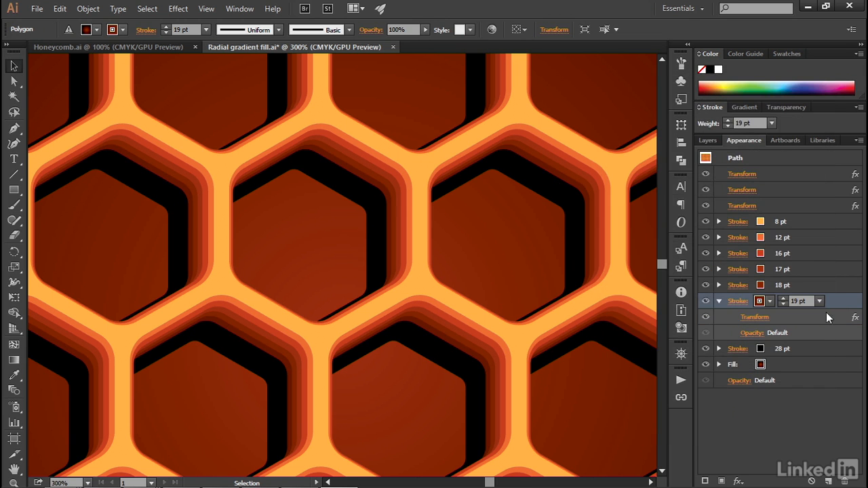
click(828, 481)
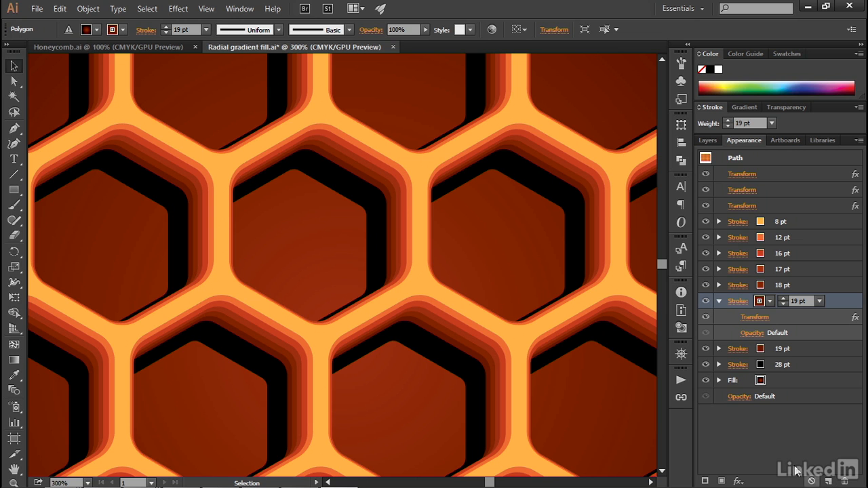
click(718, 301)
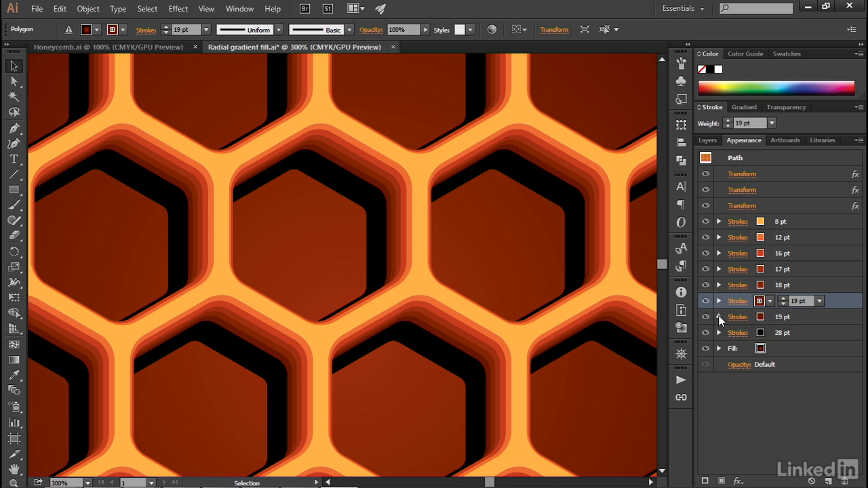
click(719, 317)
click(758, 316)
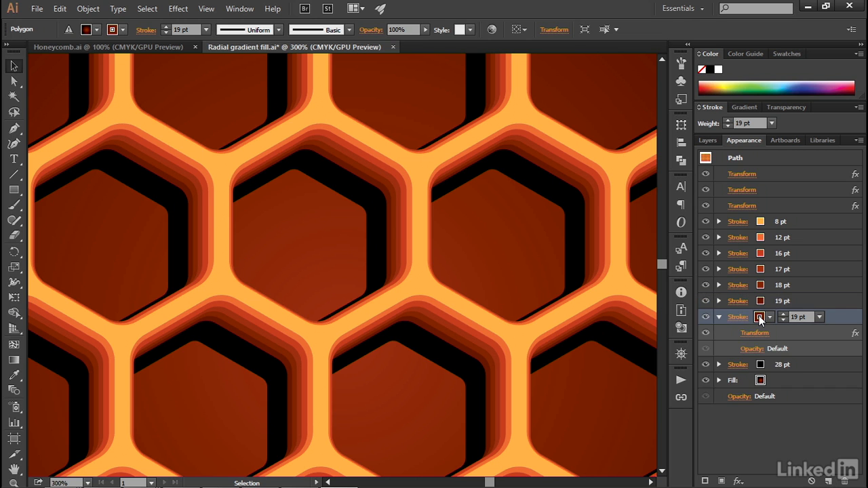
Set the lower 19 pt stroke's black component to 80% and its weight to 20 pt
shift+click(759, 317)
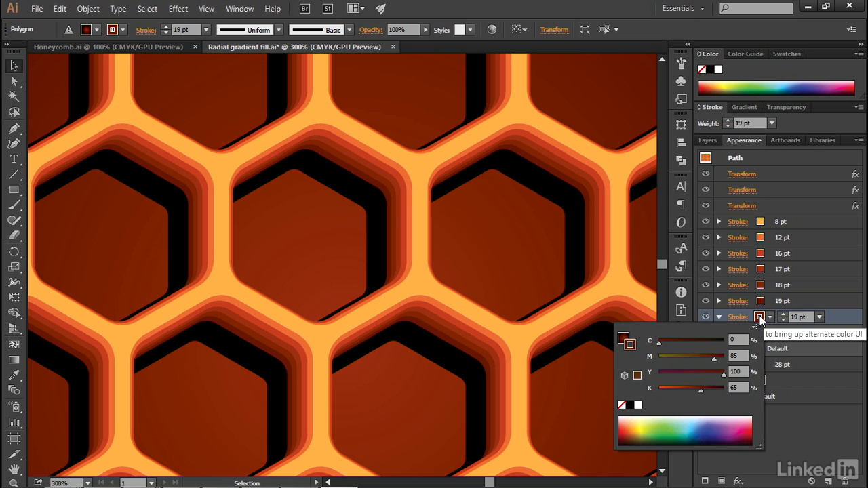
click(731, 388)
text(80)
key(Tab)
key(Return)
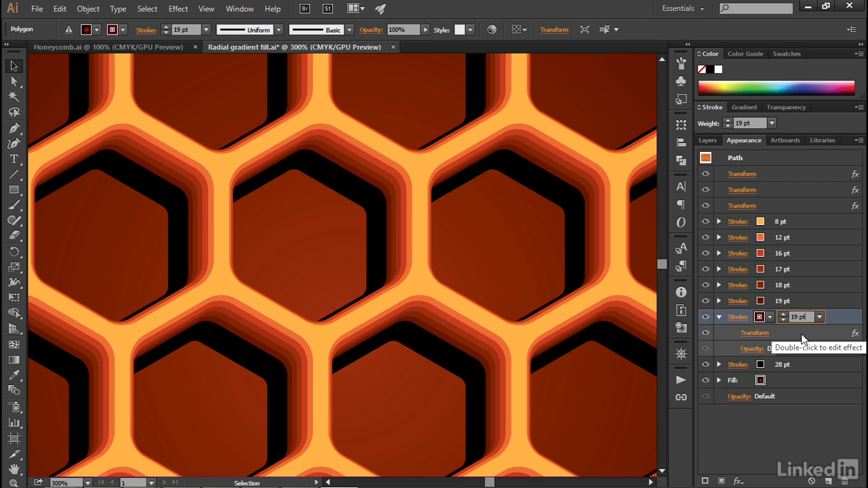
key(Up)
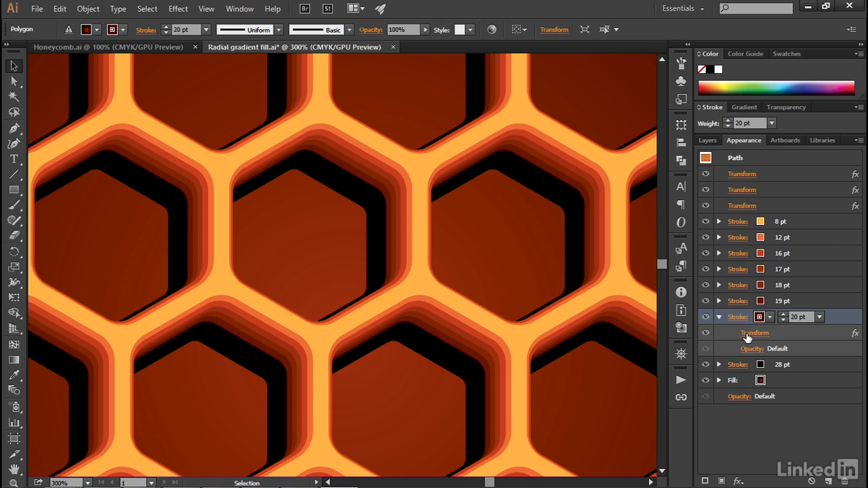
Edit the 20 pt stroke's Transform effect to move 3 pt horizontally and -3 pt vertically, with preview on
click(746, 333)
click(631, 409)
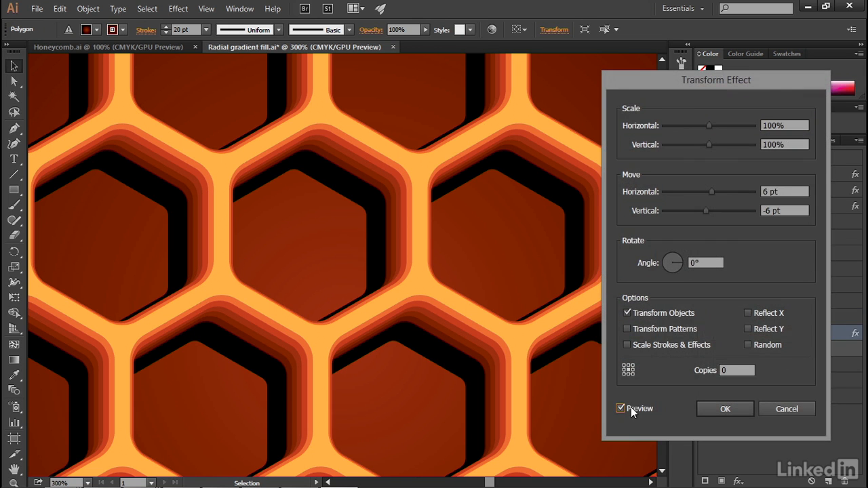
click(790, 191)
key(Down)
key(Down)
key(Down)
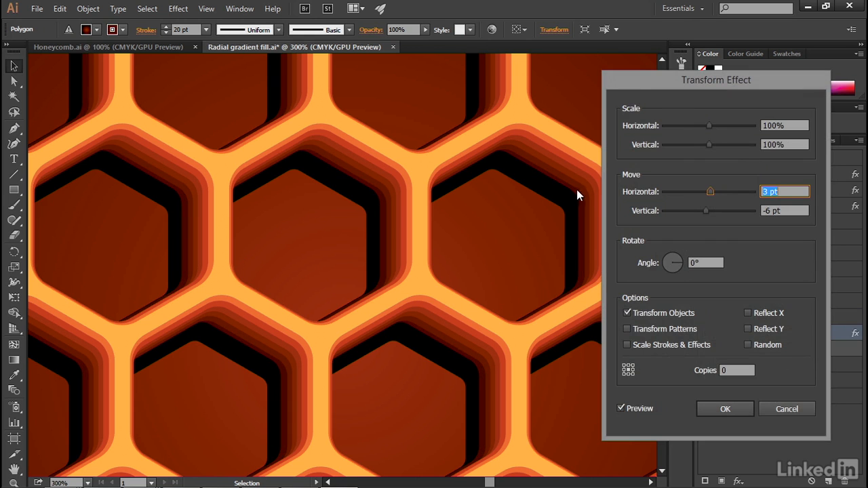
click(798, 210)
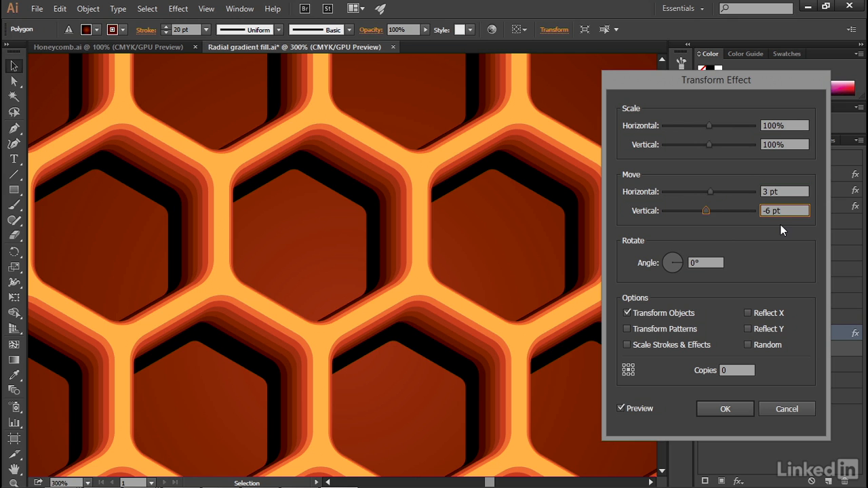
key(Up)
key(Up)
key(Up)
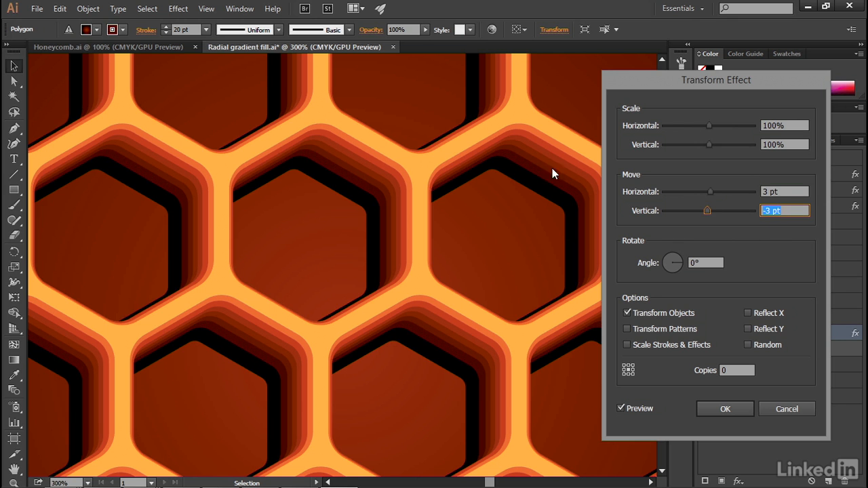
click(706, 407)
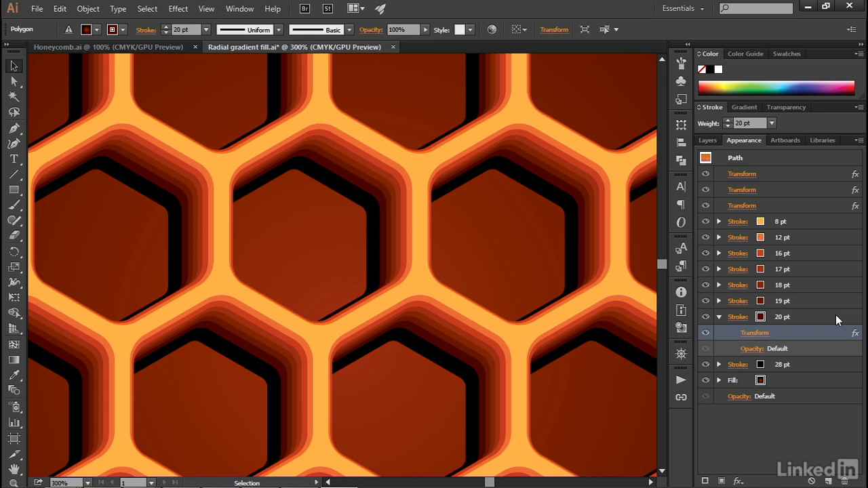
Duplicate the 20 pt stroke, collapse the upper copy, and expand and select the lower one
click(835, 316)
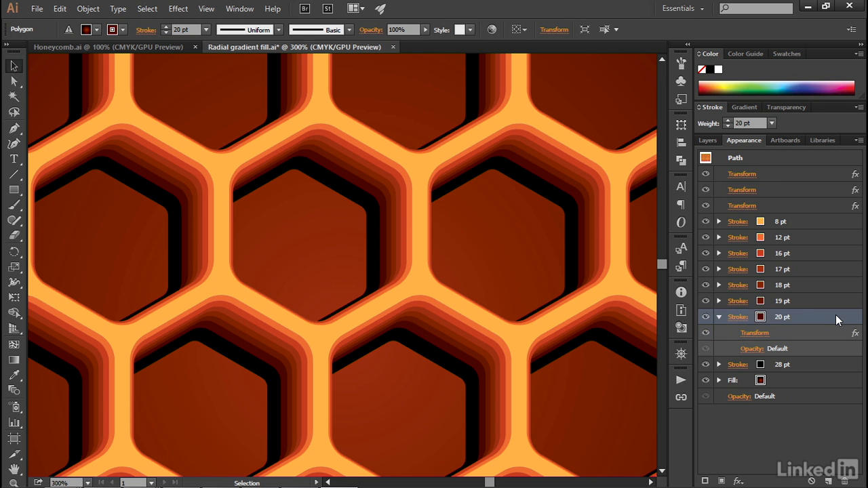
click(829, 481)
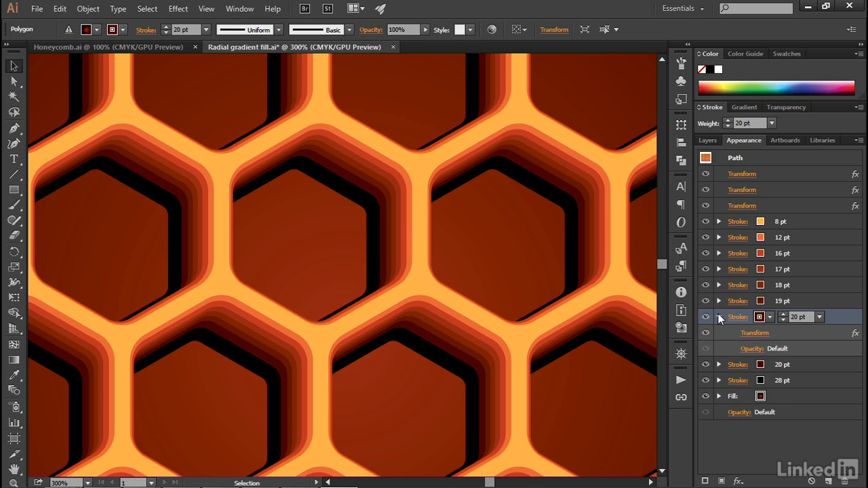
click(719, 317)
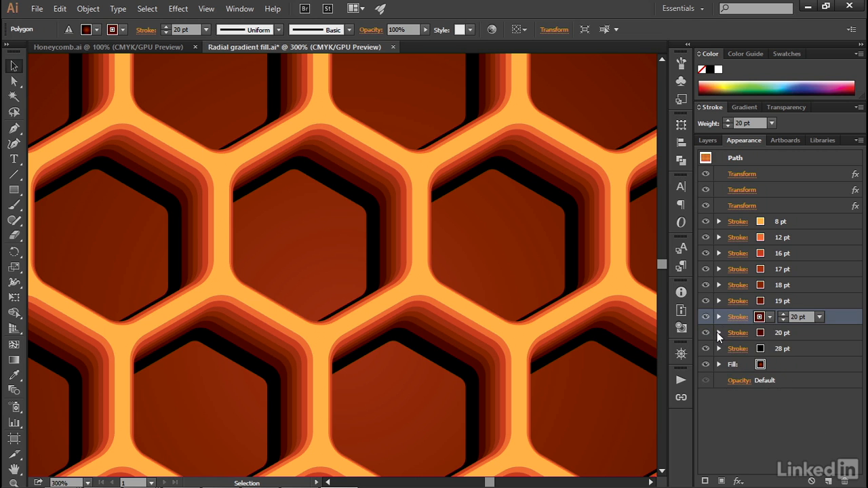
click(718, 332)
click(826, 332)
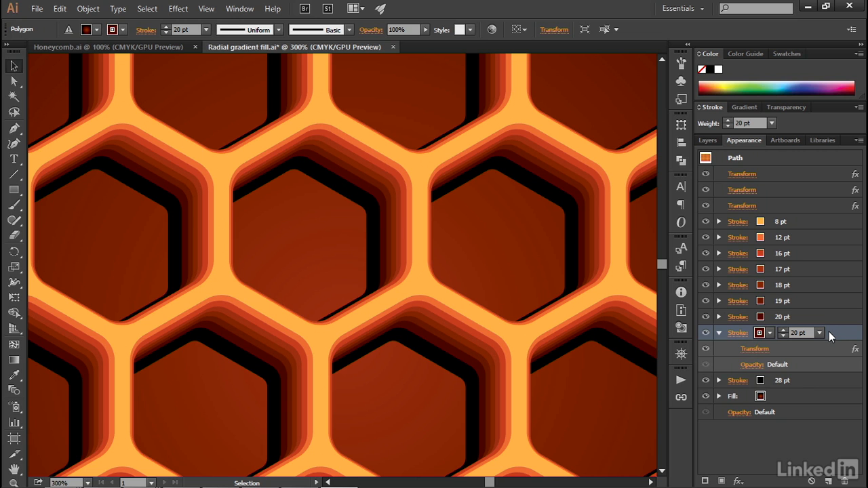
Set the lower 20 pt stroke's black component to 90% and its weight to 22 pt
click(759, 333)
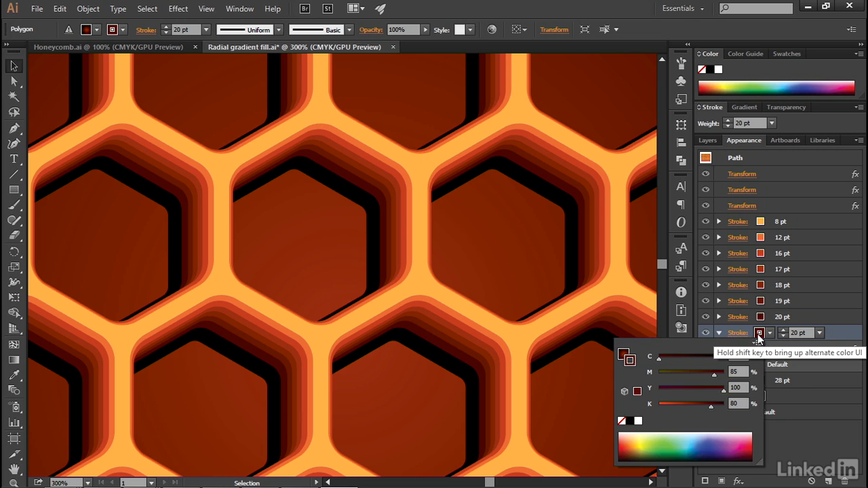
click(739, 406)
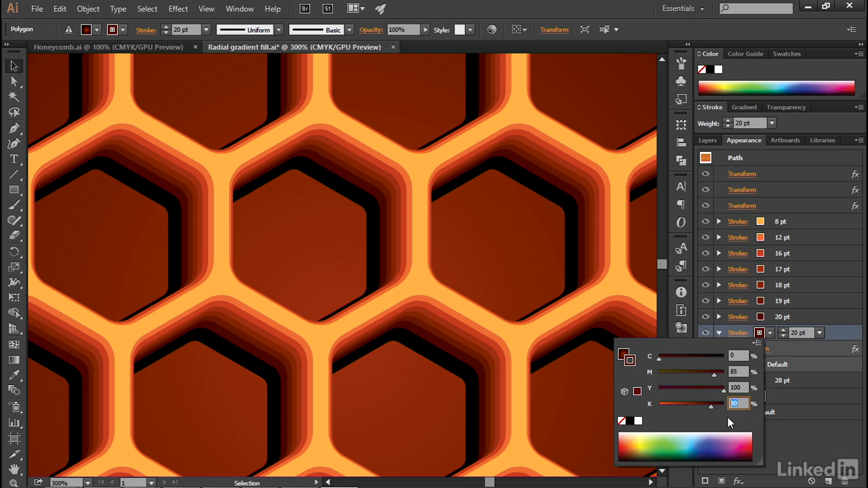
text(90)
key(Tab)
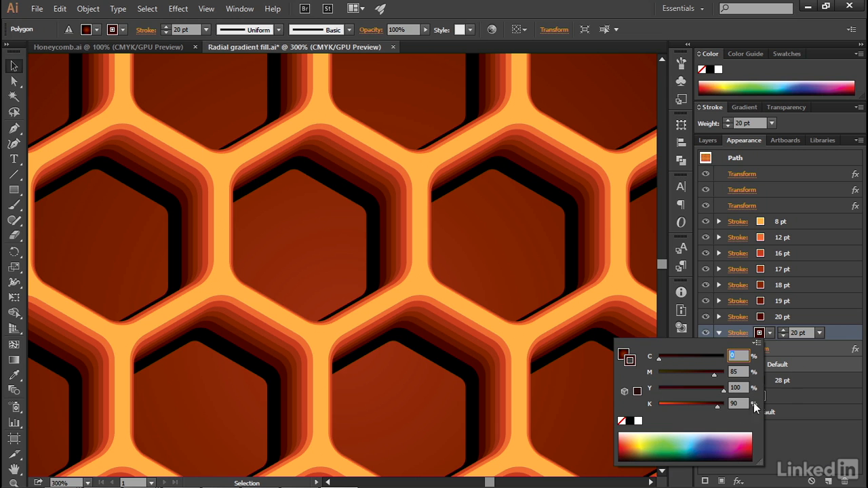
key(Return)
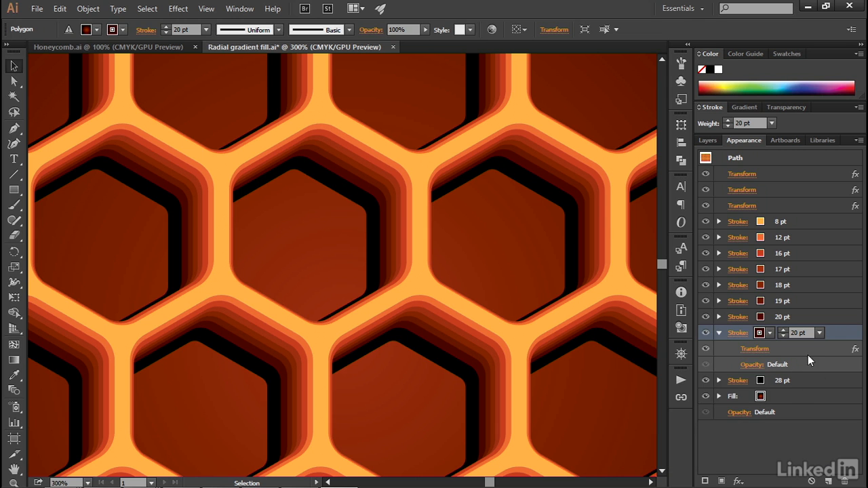
click(810, 333)
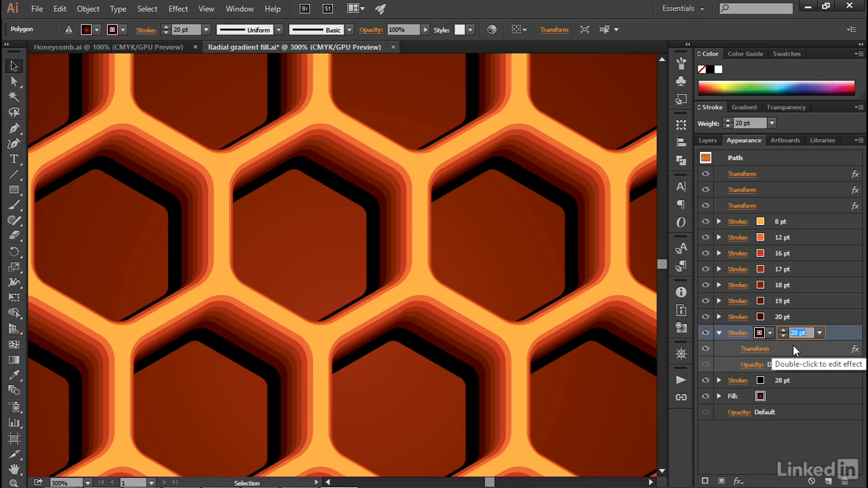
key(Up)
key(Up)
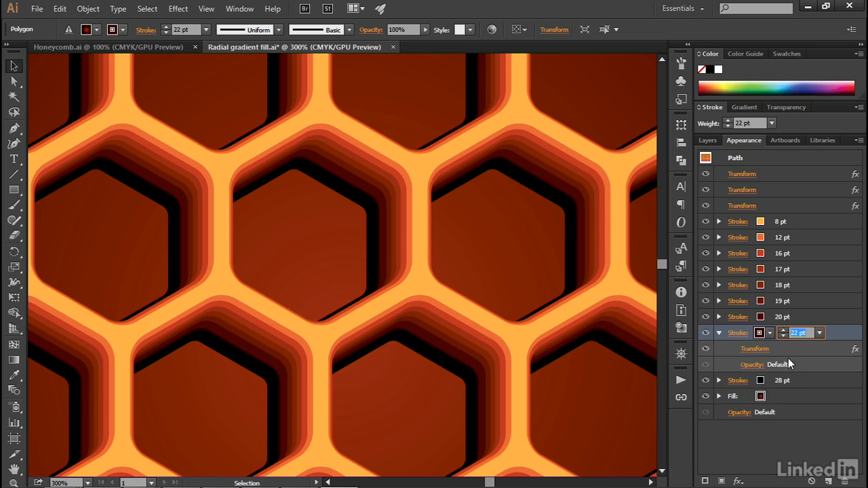
Delete the Transform effect from the 22 pt stroke and collapse that stroke's entry
click(829, 349)
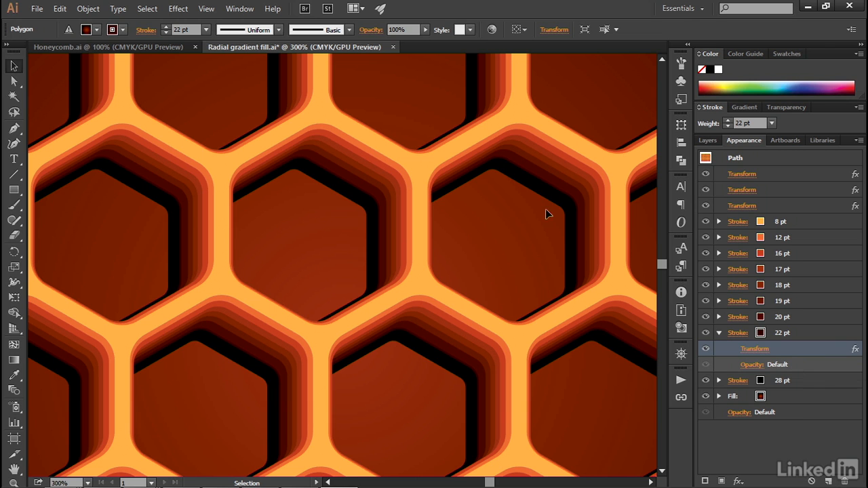
click(845, 482)
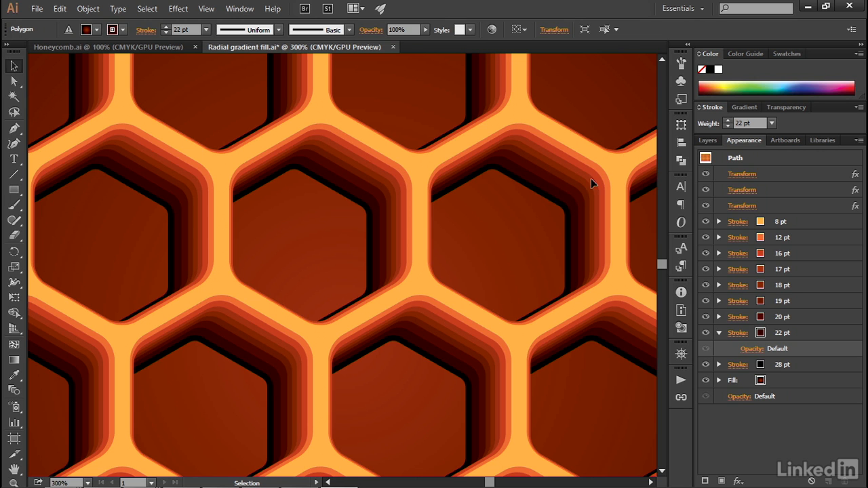
click(718, 332)
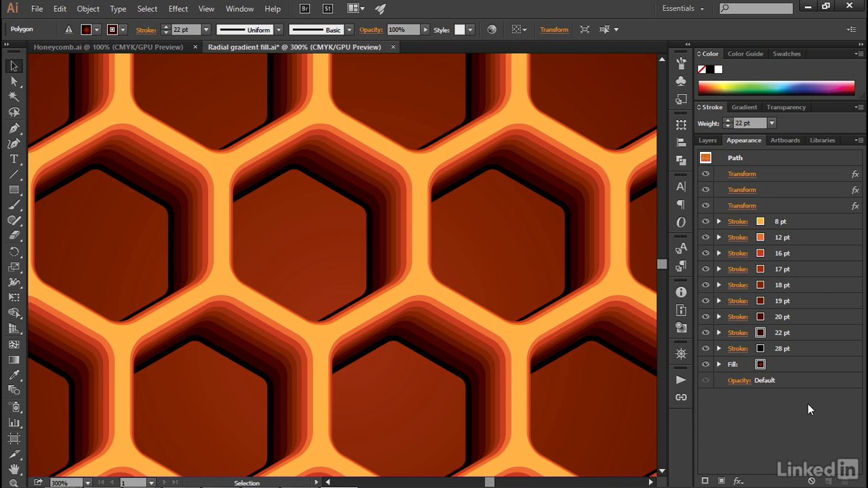
key(ctrl+minus)
key(ctrl+minus)
key(ctrl+minus)
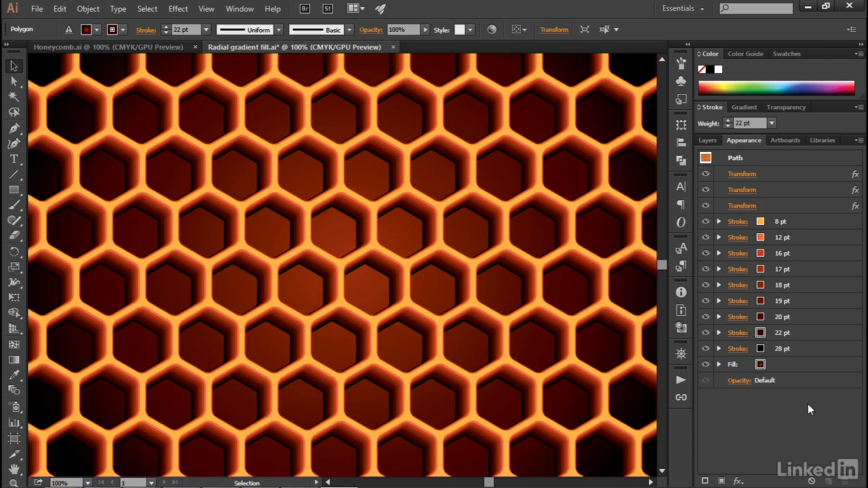